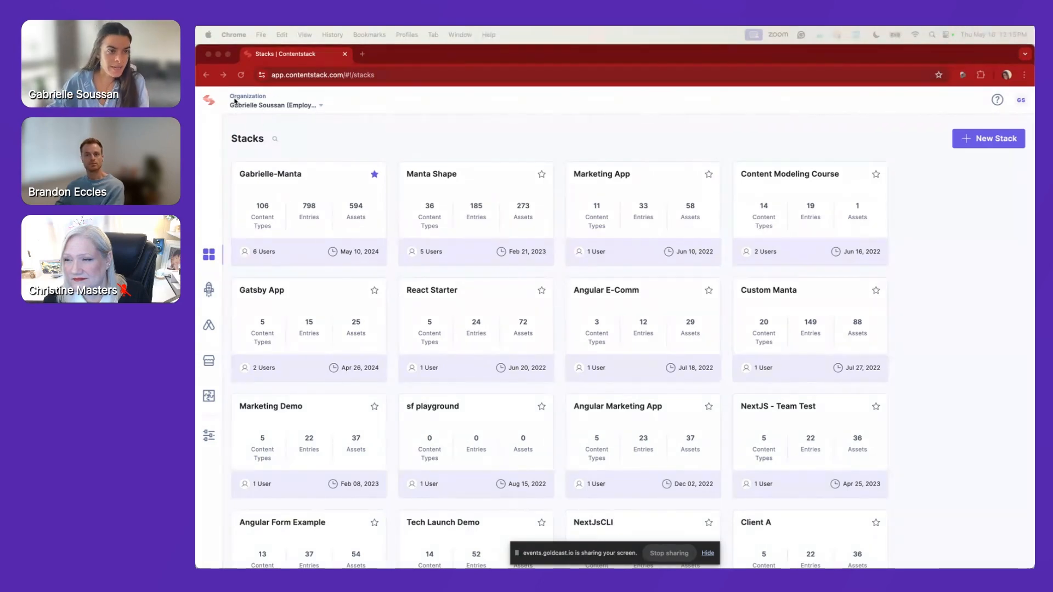
Open the Marketplace and filter all collections by the AI Assistance category
click(273, 122)
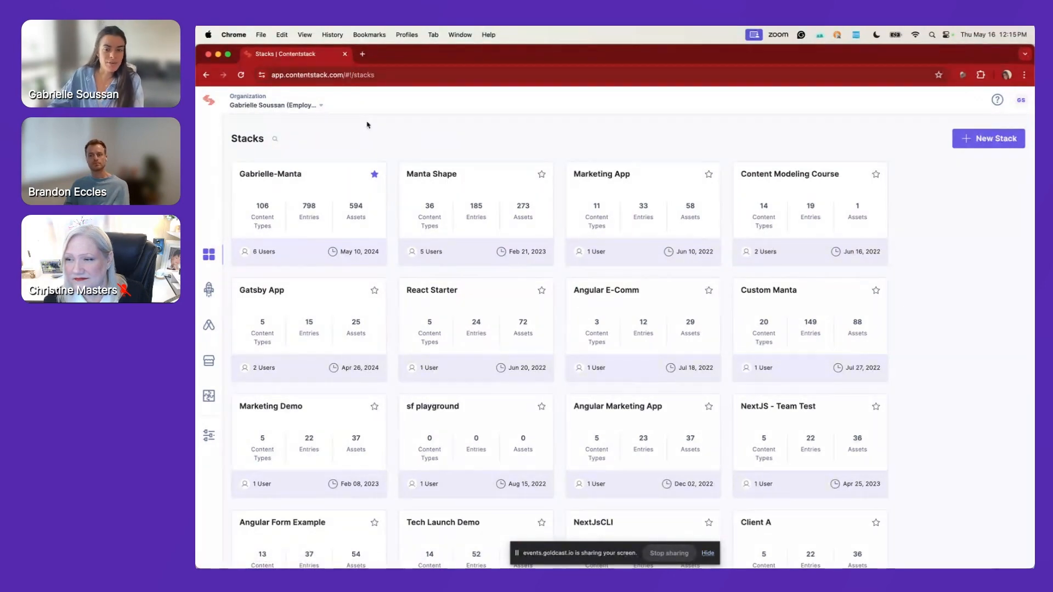
click(209, 362)
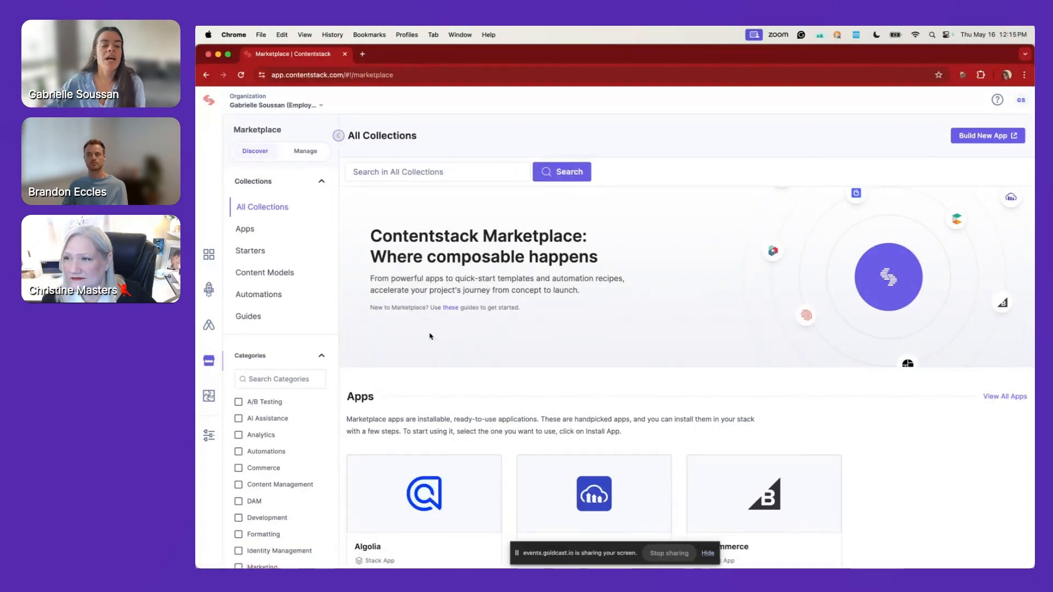
click(240, 420)
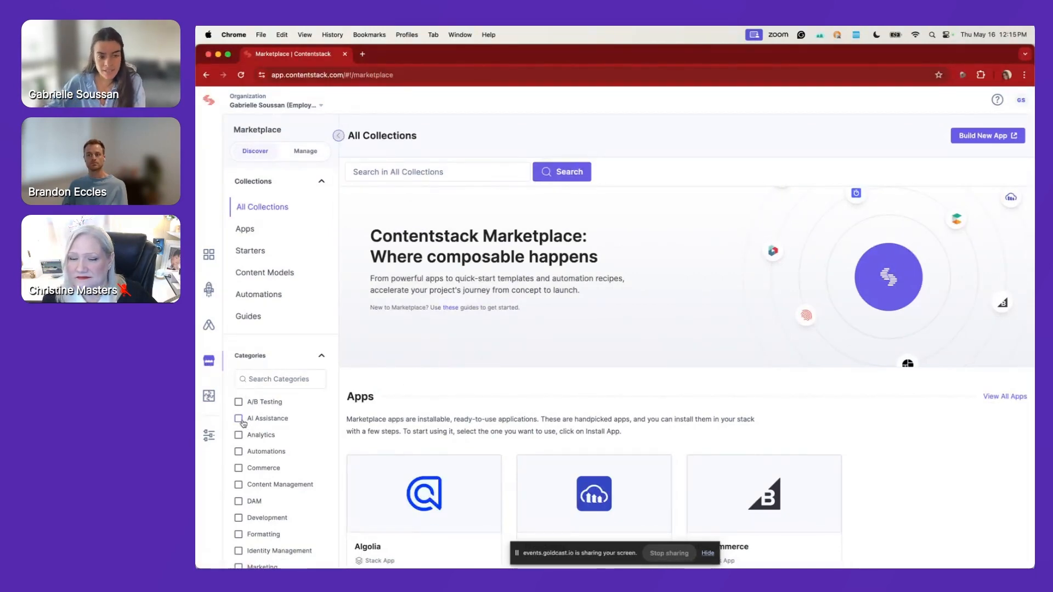
mouse_move(441, 314)
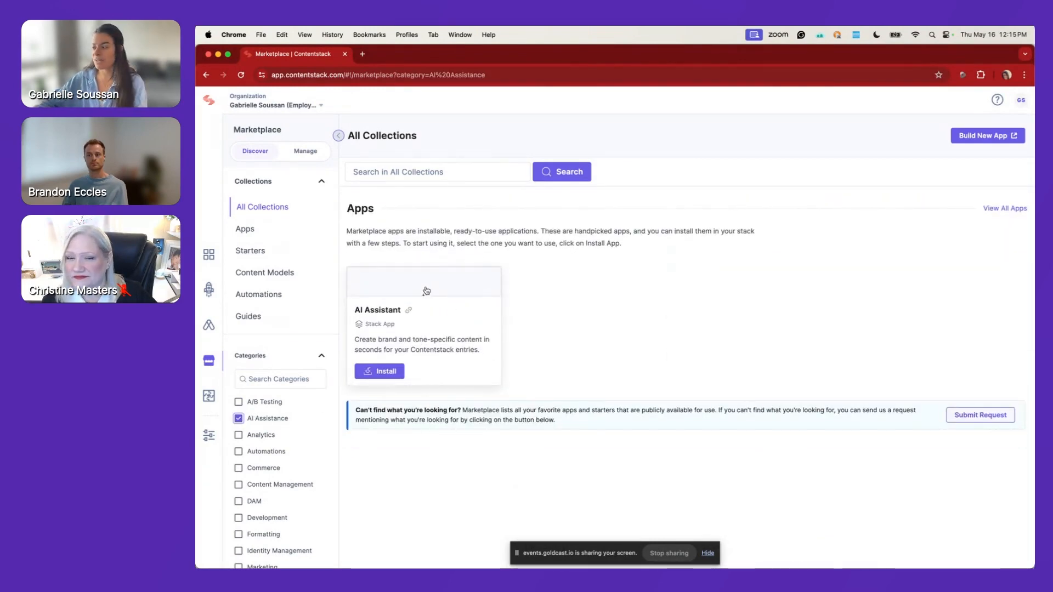
Install the AI Assistant app in the Compass Starter Taxonomy stack, accepting the terms of service
click(381, 372)
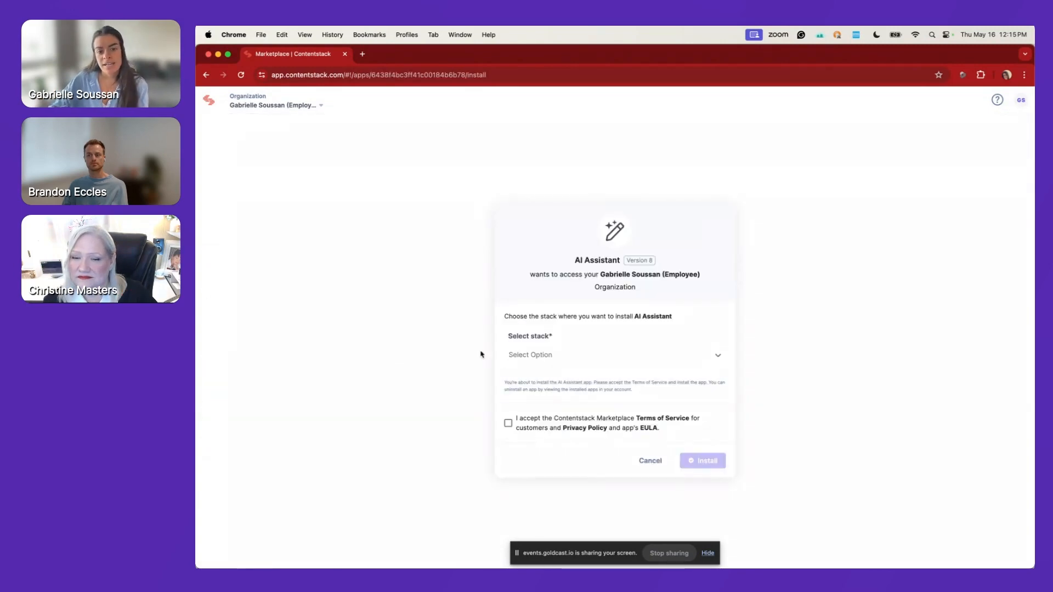
click(552, 355)
text(Compass)
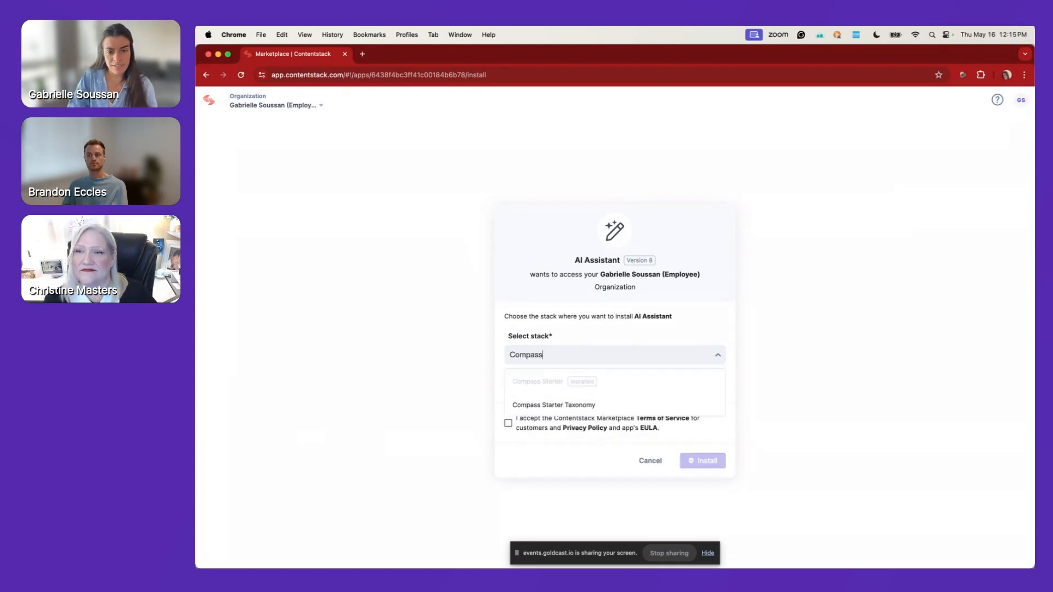
click(565, 407)
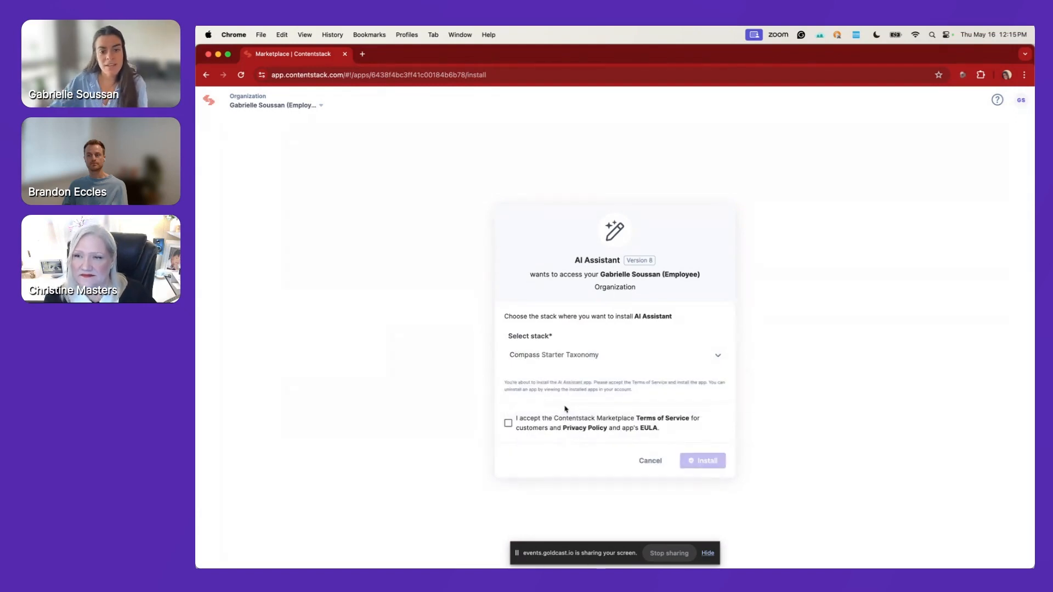
click(508, 423)
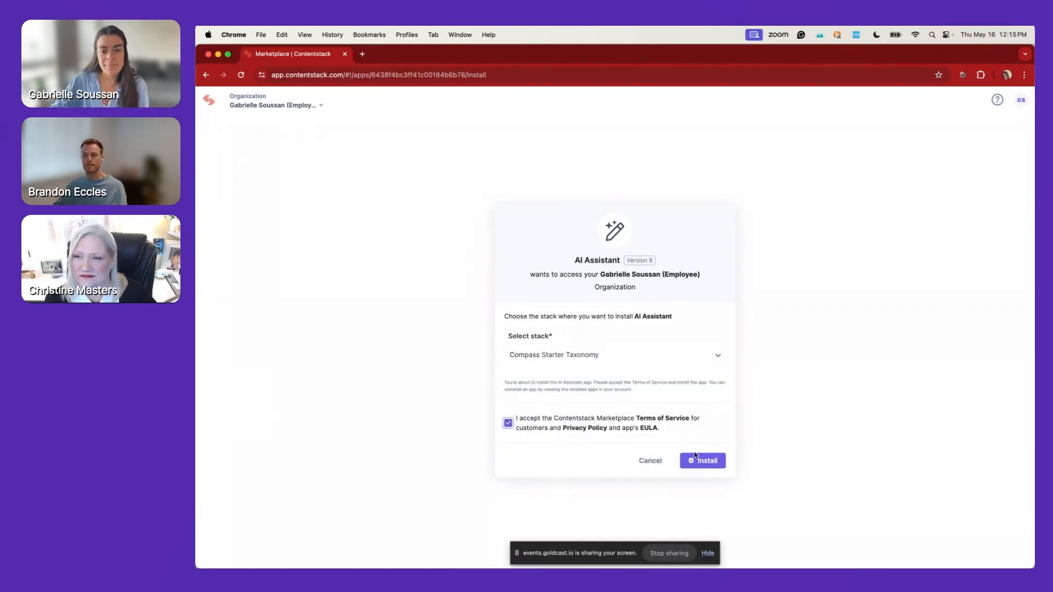
click(708, 462)
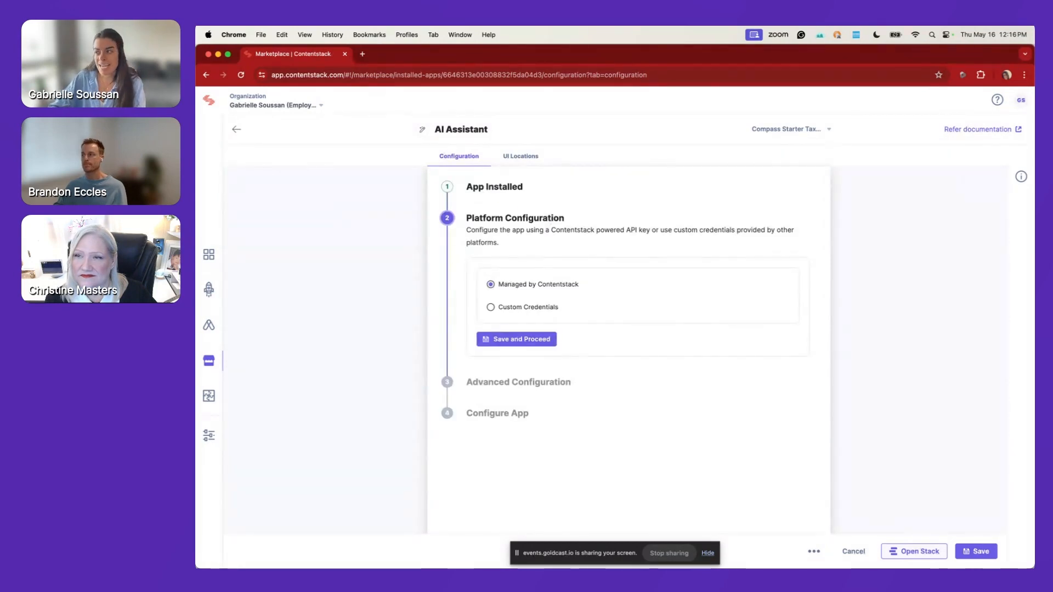
Examine the AI provider choices offered under custom credentials in the platform configuration
click(522, 307)
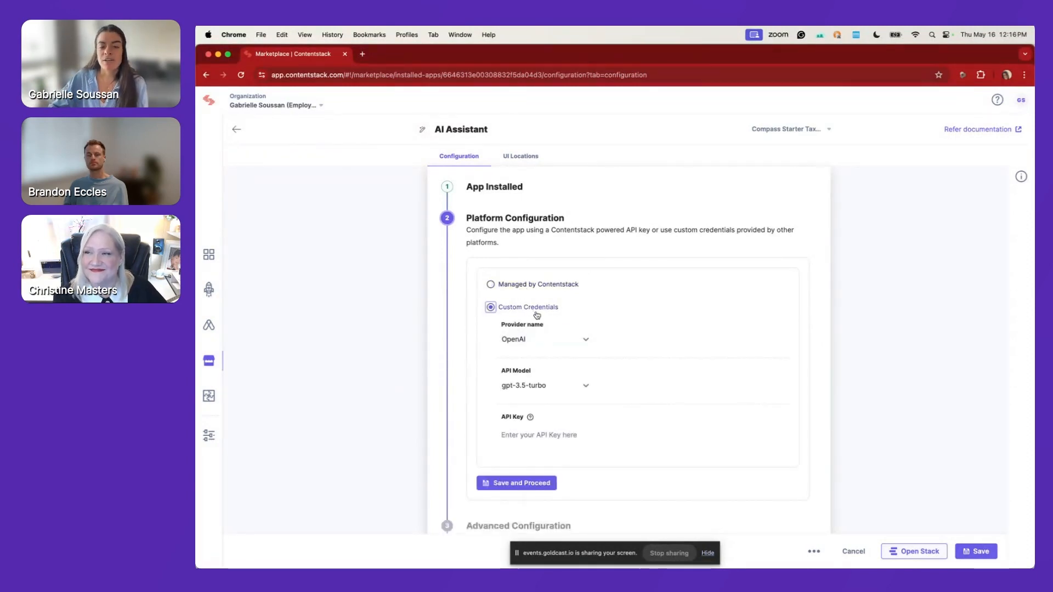
scroll(585, 311, down, 1)
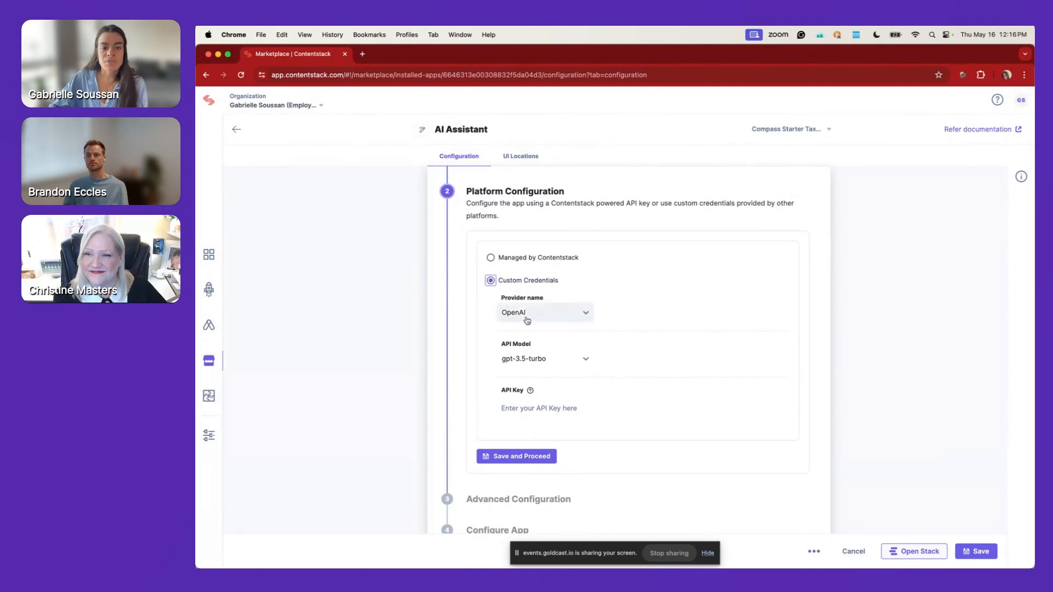
click(556, 317)
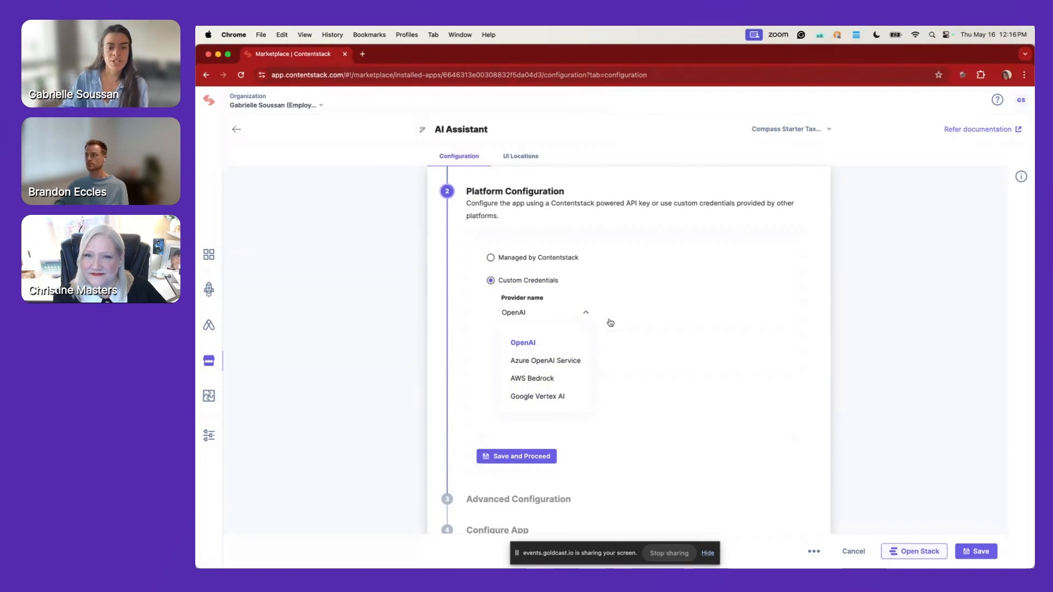
click(617, 312)
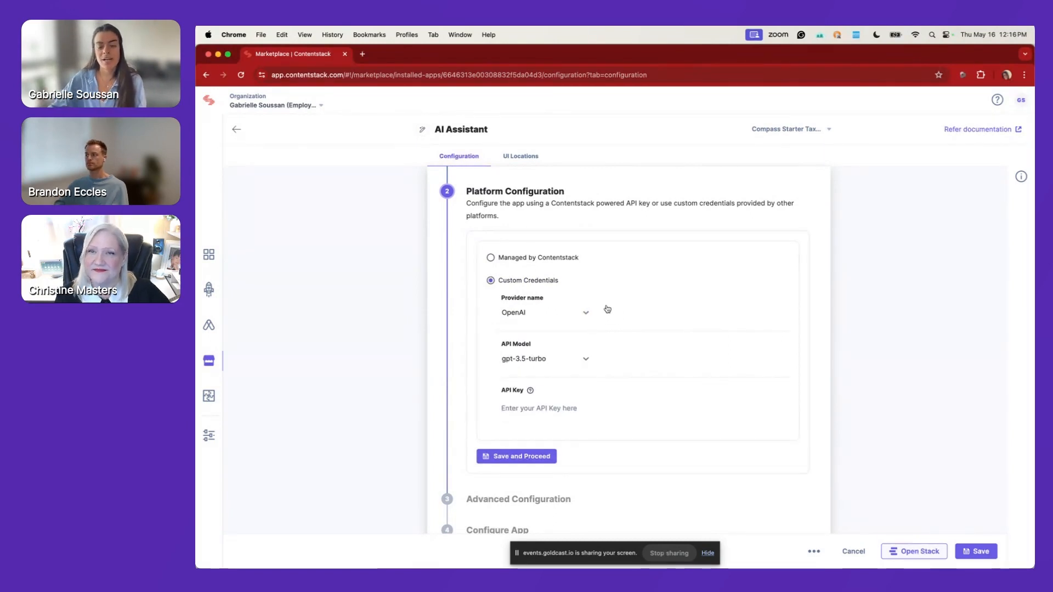
scroll(608, 310, up, 1)
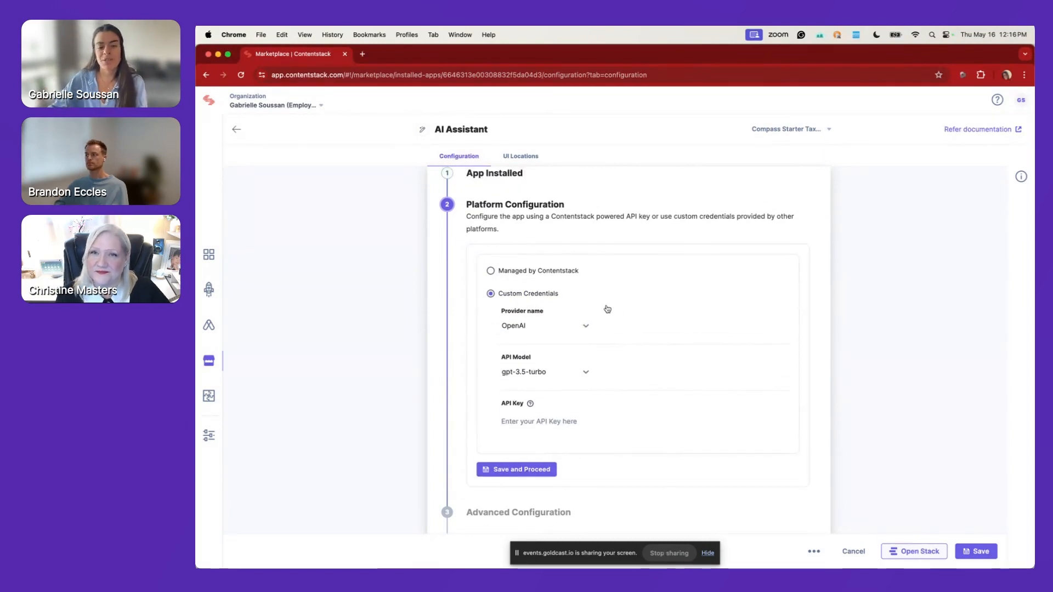
Set the platform configuration to Managed by Contentstack and save it to proceed to the advanced configuration
click(496, 271)
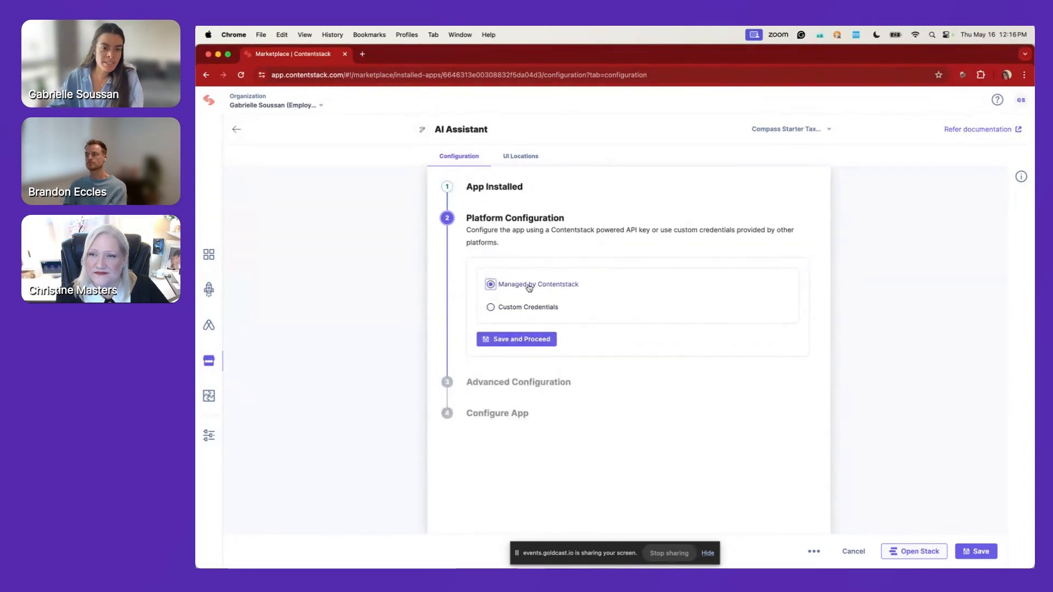
click(514, 341)
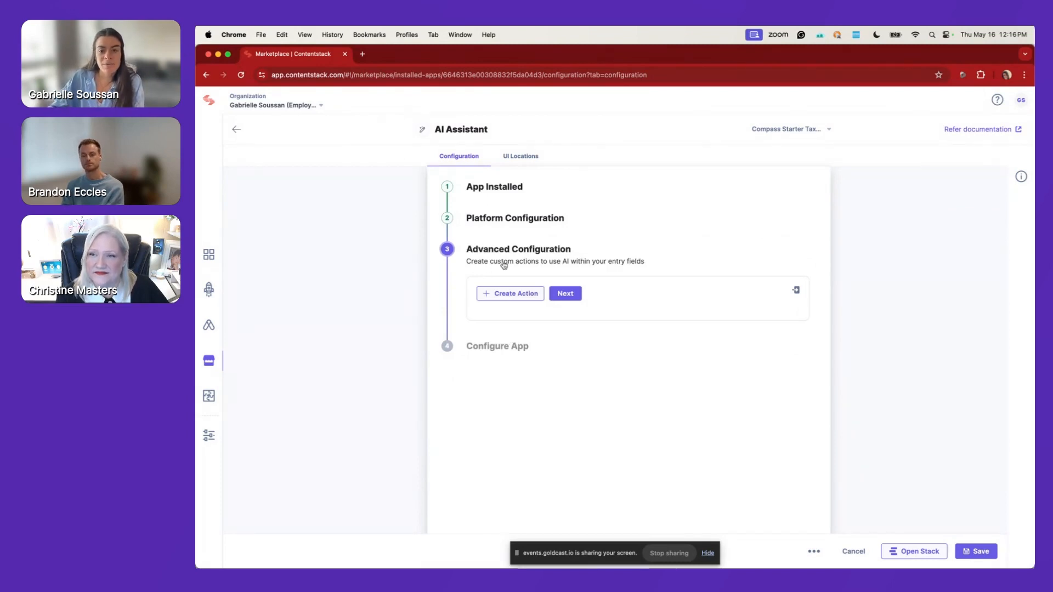
Create a blank custom action, review its name, icon and prompt fields, and delete it
click(516, 295)
scroll(514, 301, down, 2)
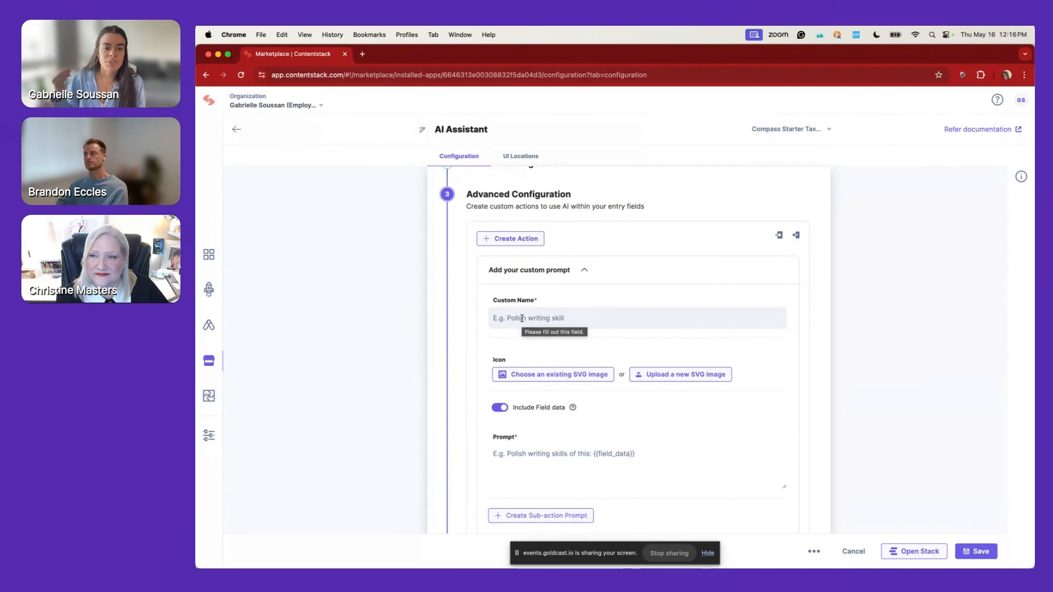
scroll(558, 370, down, 3)
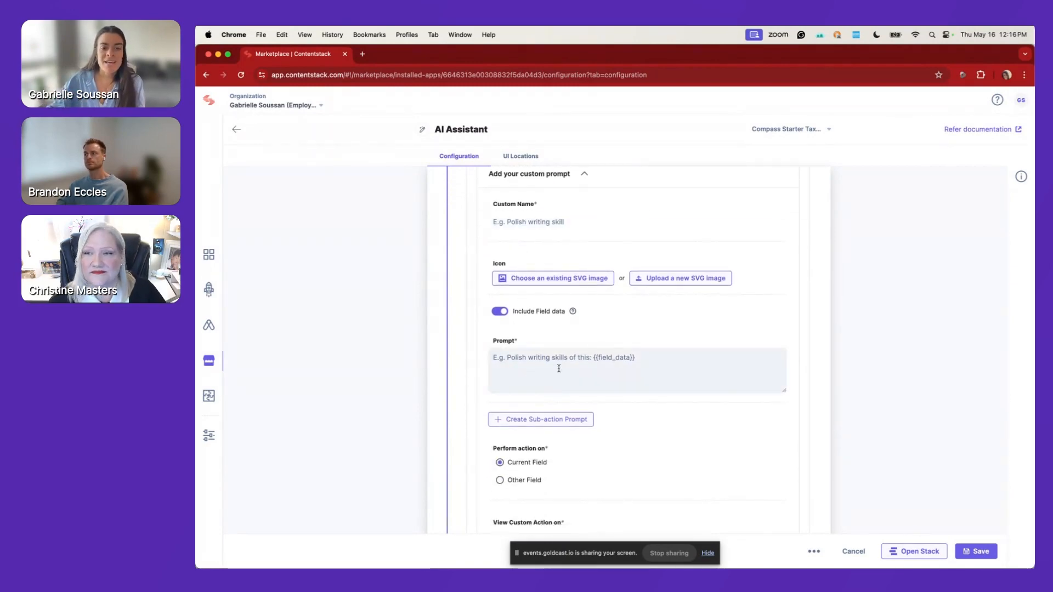
scroll(558, 369, up, 3)
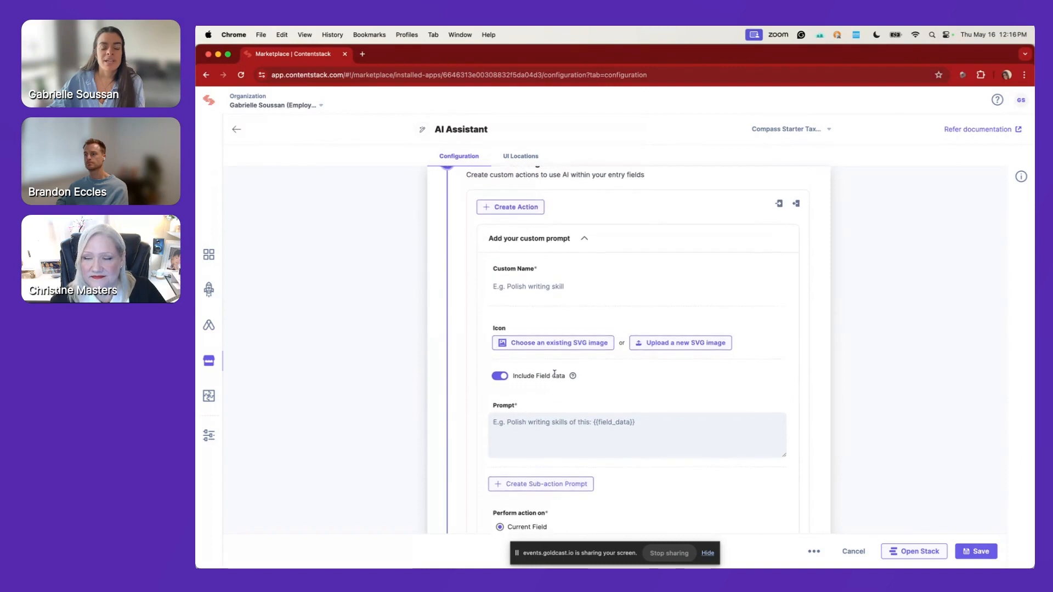
scroll(552, 375, down, 1)
scroll(554, 374, up, 3)
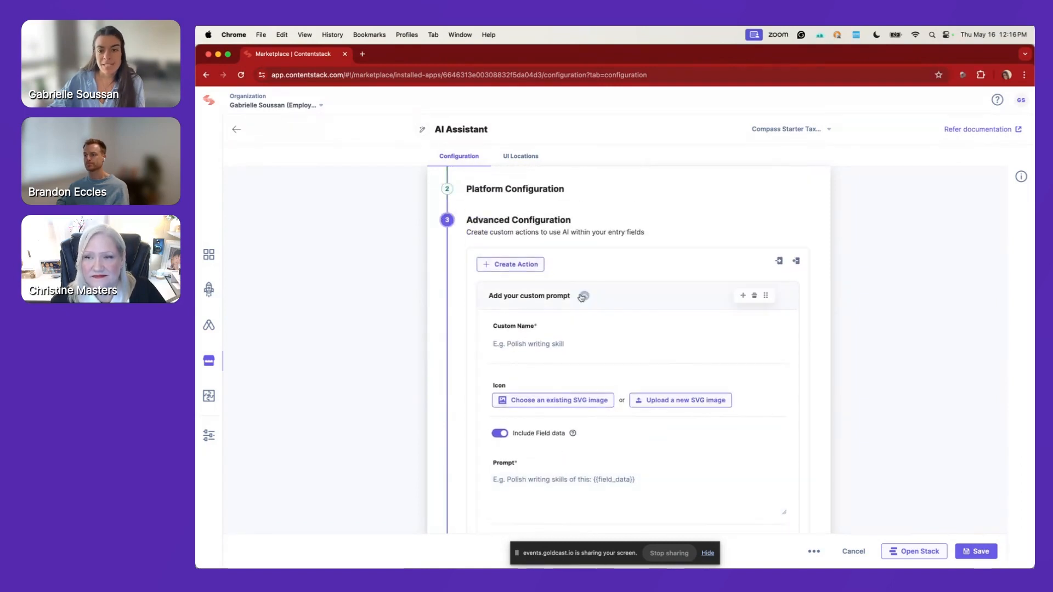
click(754, 296)
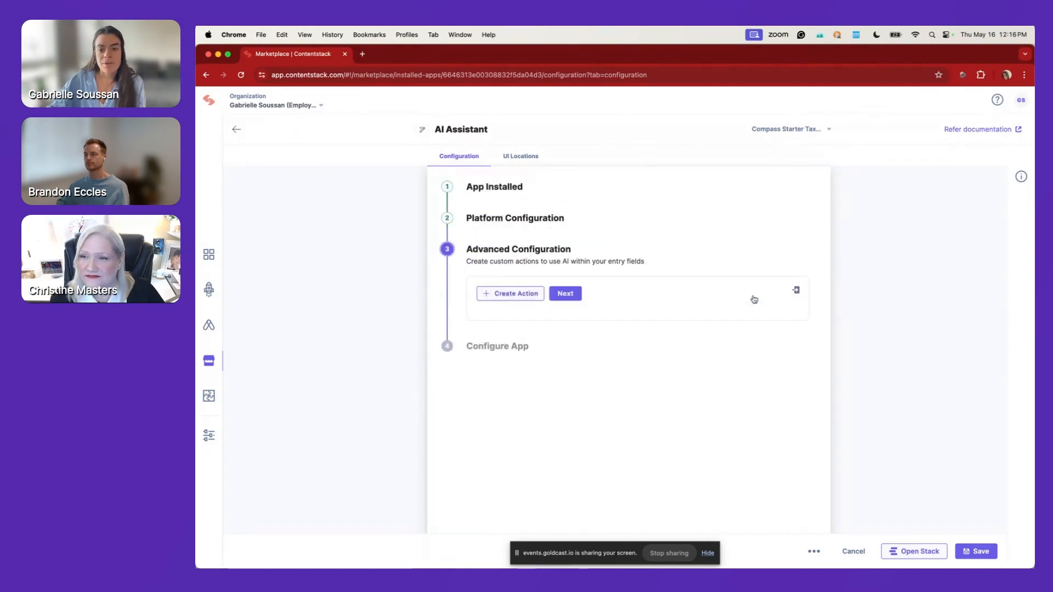
Import custom_config.json from the AI Configs folder in Downloads and add its actions to the advanced configuration
click(797, 292)
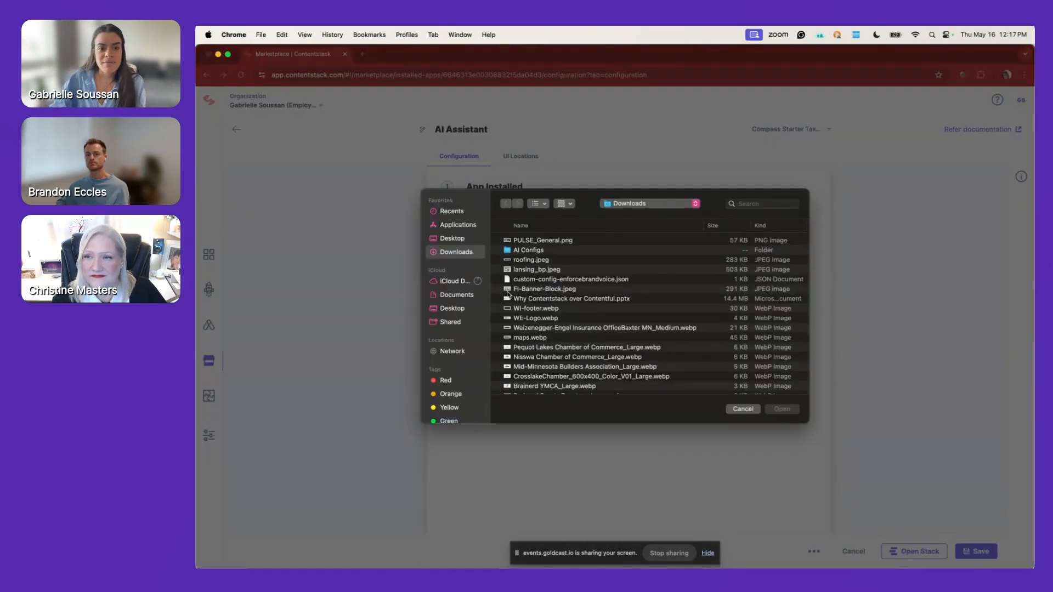
double_click(523, 258)
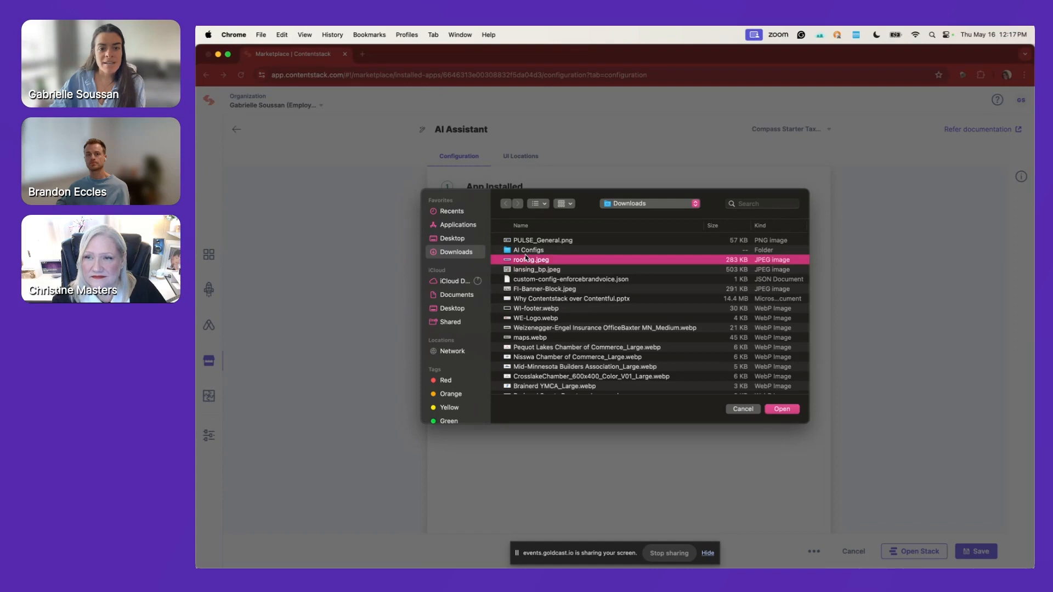
click(795, 290)
double_click(519, 252)
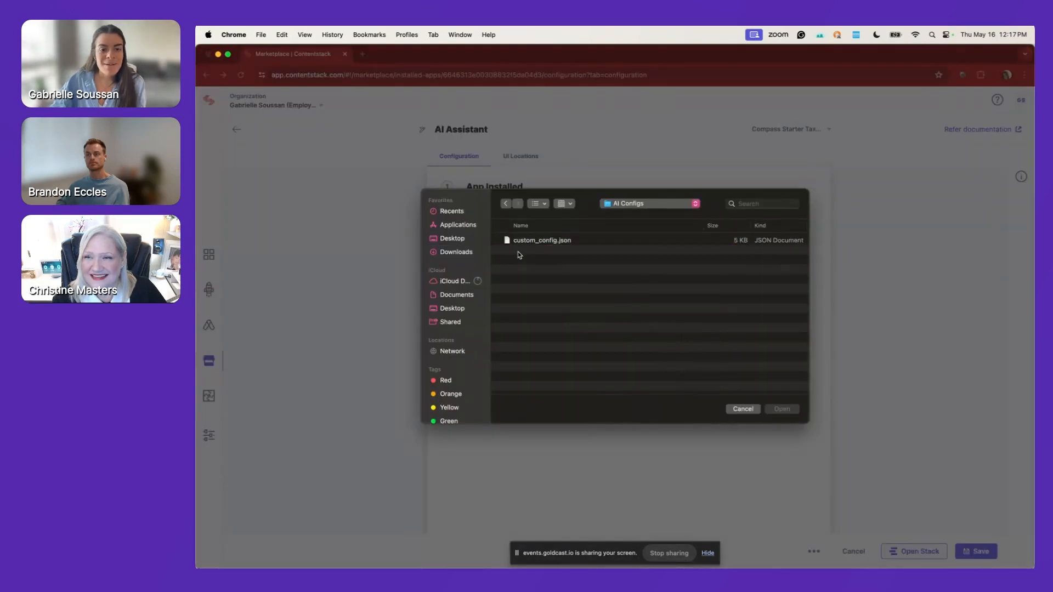
click(536, 244)
click(784, 409)
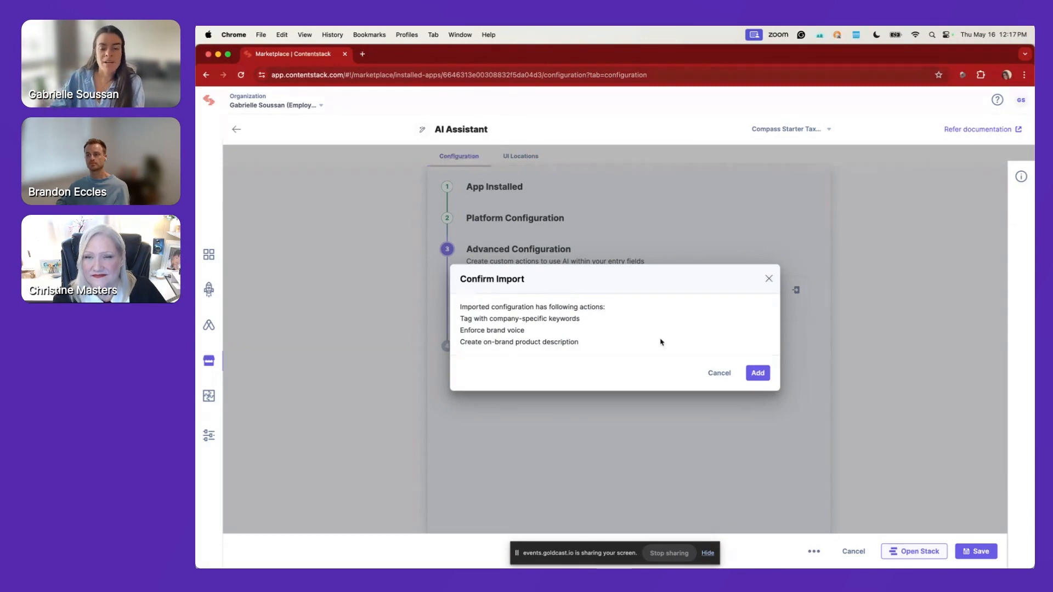
click(759, 373)
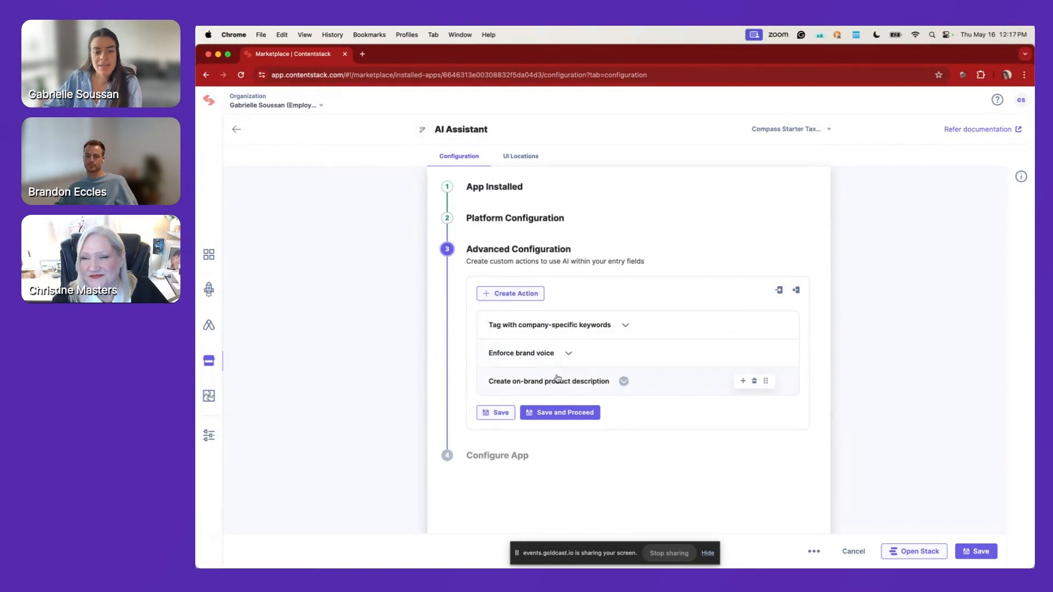
Examine the "Tag with company-specific keywords" action, enlarging its prompt field to read the keyword, relevance and format guidelines
click(626, 325)
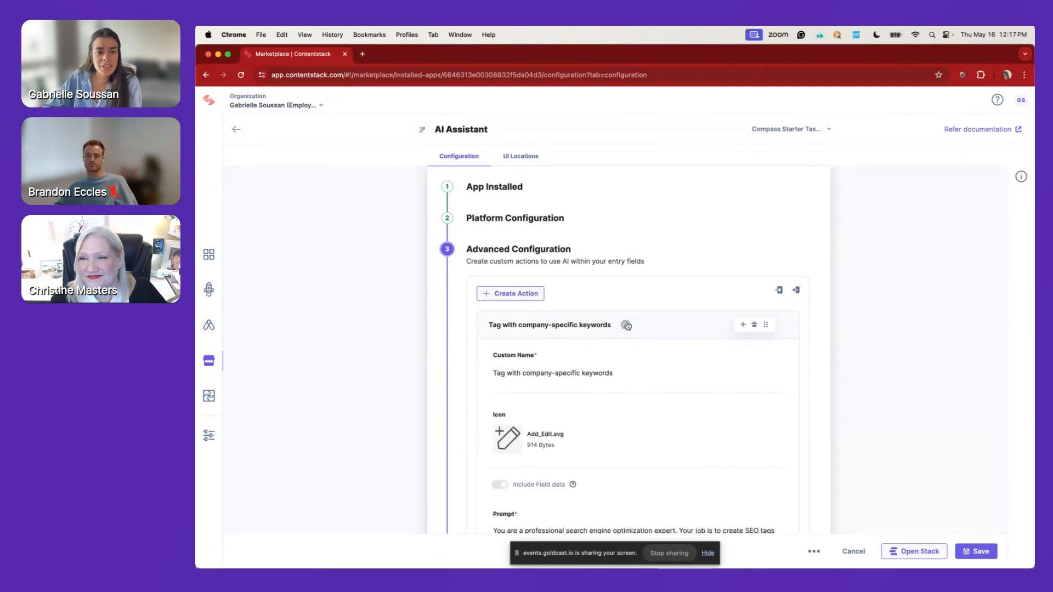
scroll(536, 248, down, 4)
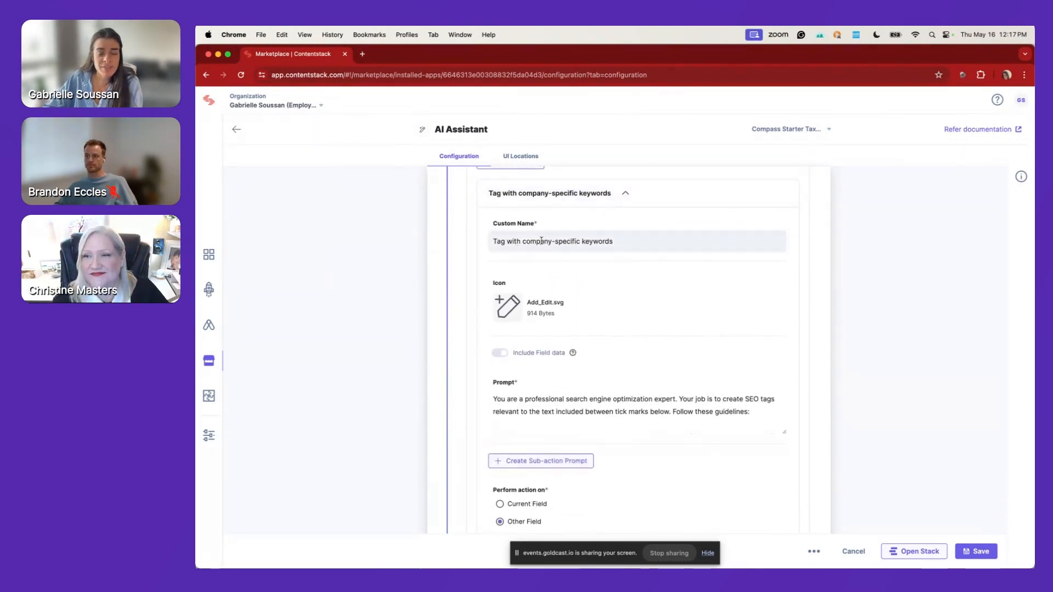
scroll(607, 282, down, 2)
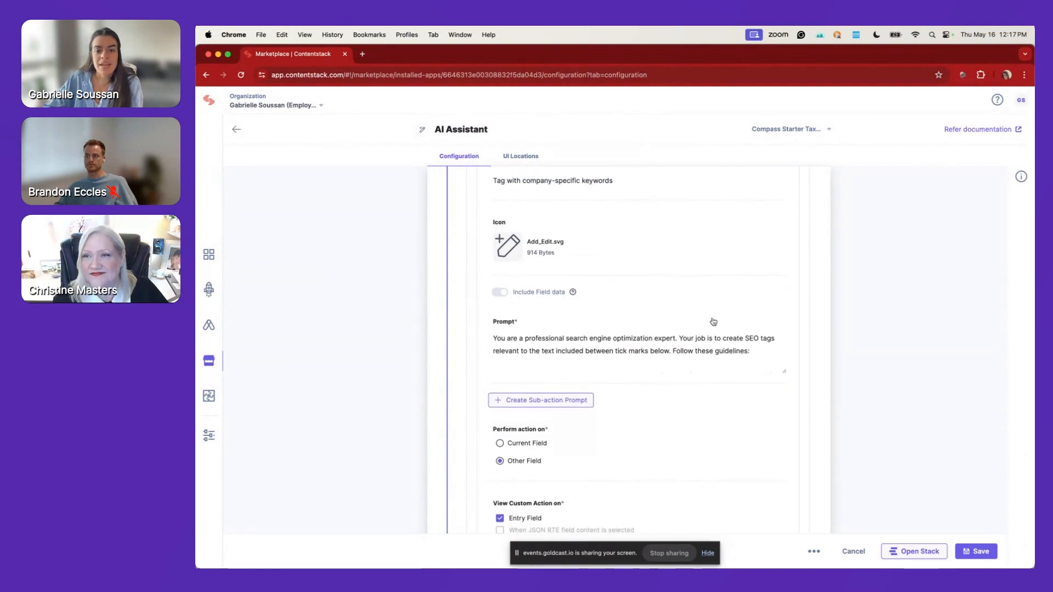
drag(784, 372, 770, 443)
scroll(668, 381, down, 5)
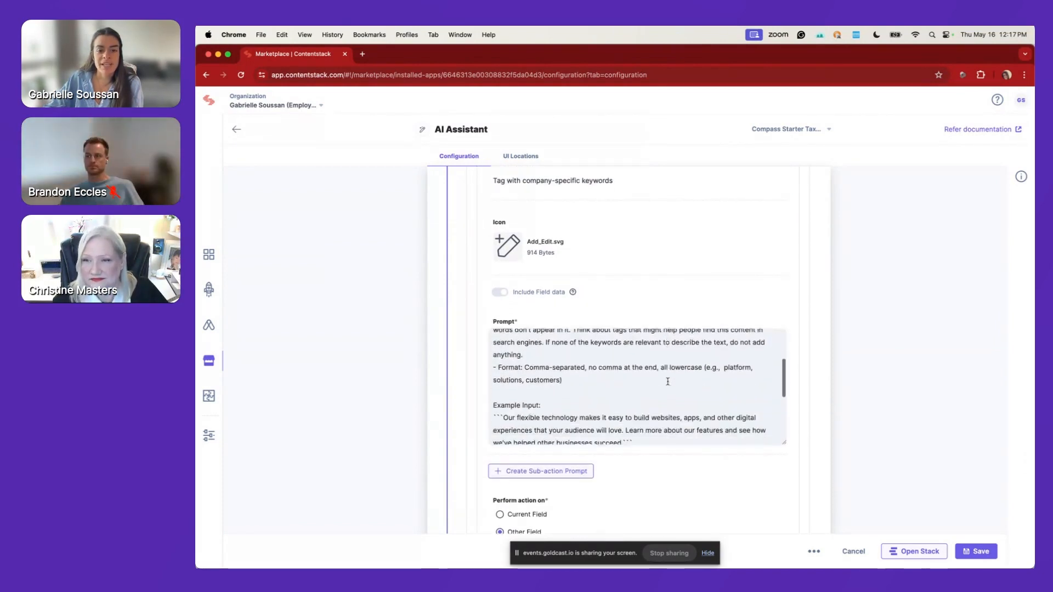
scroll(668, 381, up, 5)
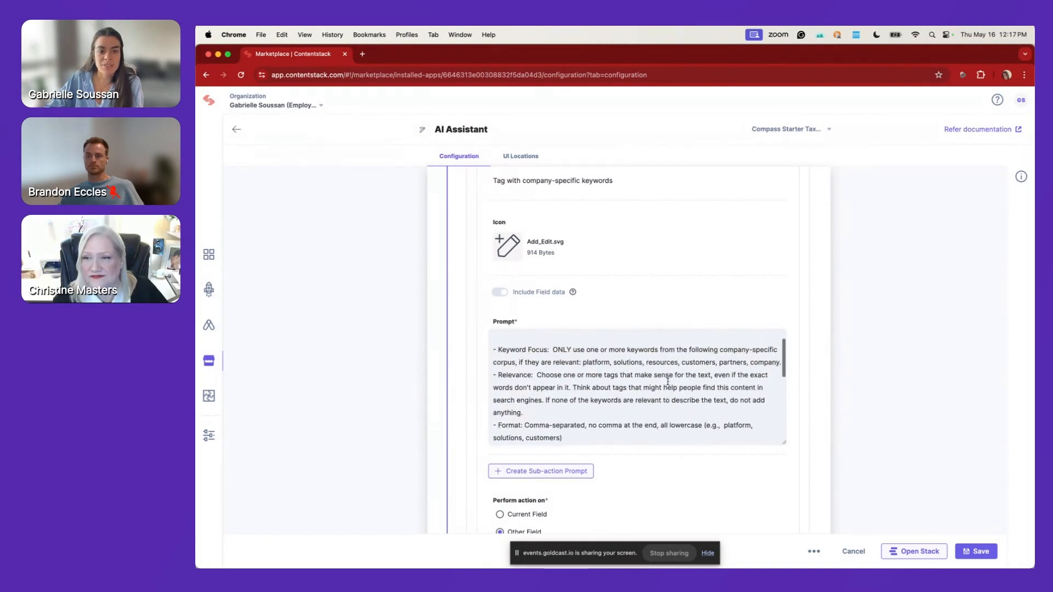
scroll(652, 408, down, 3)
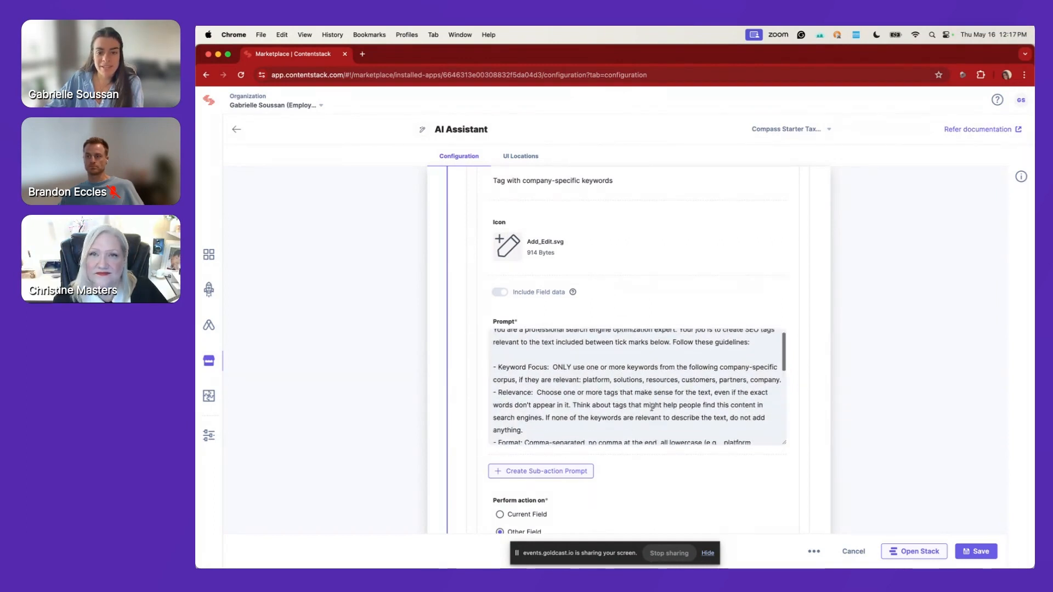
scroll(651, 407, down, 5)
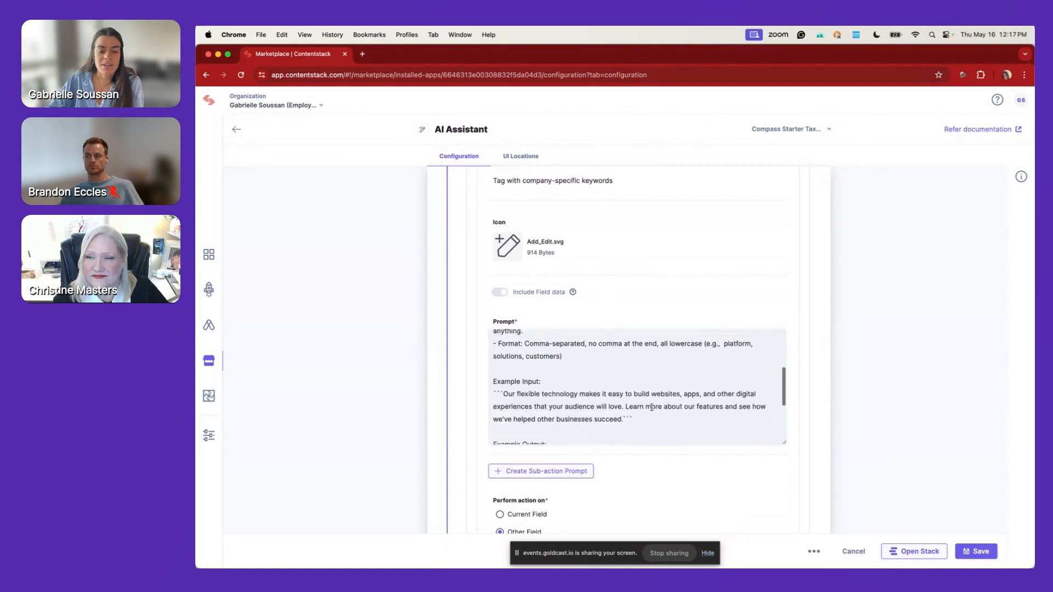
scroll(622, 399, up, 8)
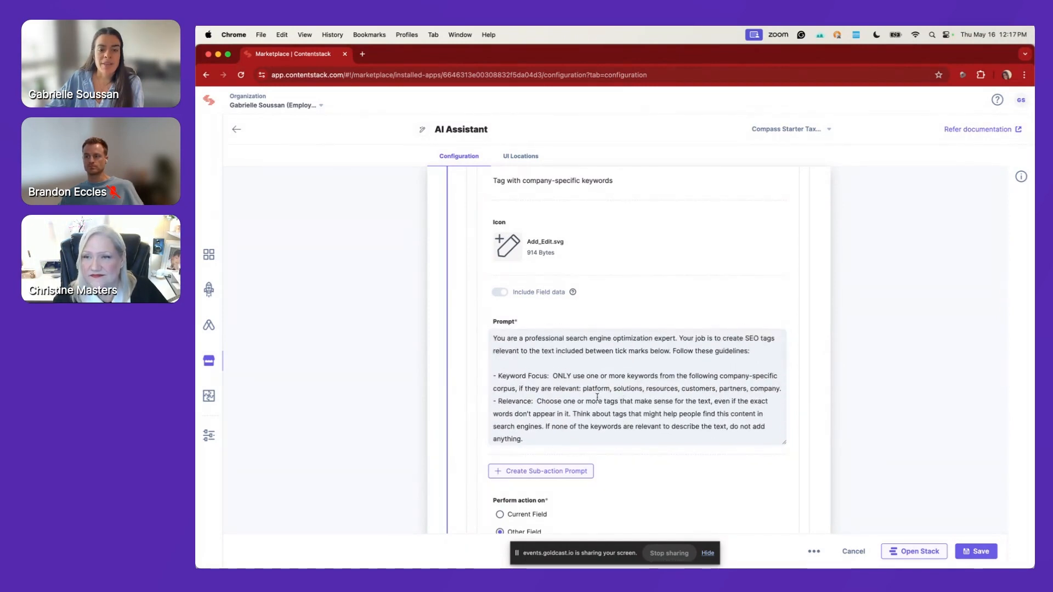
scroll(618, 401, up, 1)
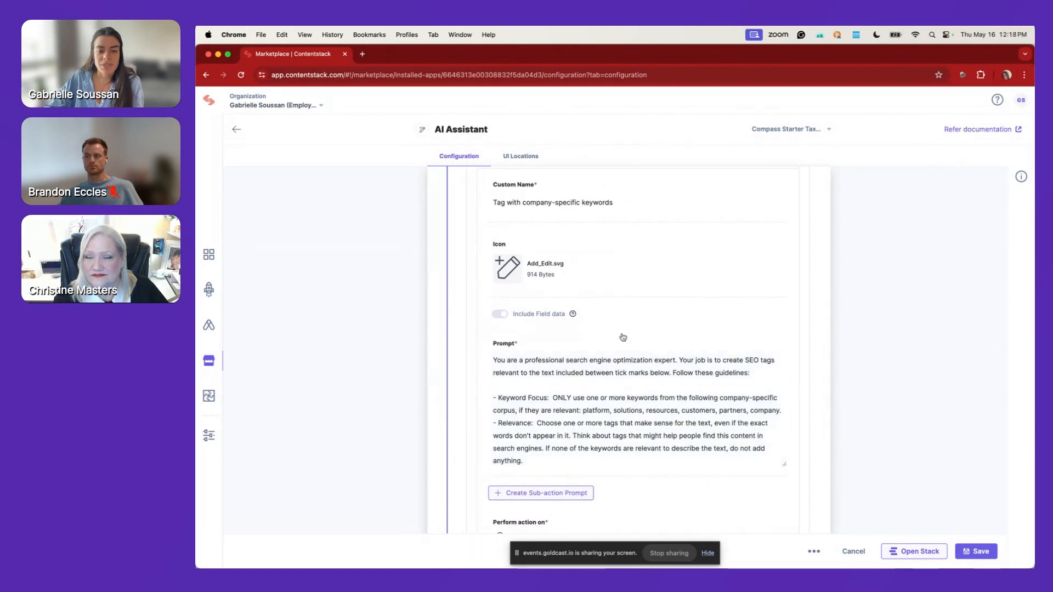
Examine the "Enforce brand voice" action, enlarging its prompt field to read the brand guidelines and rewriting instructions
scroll(628, 329, up, 3)
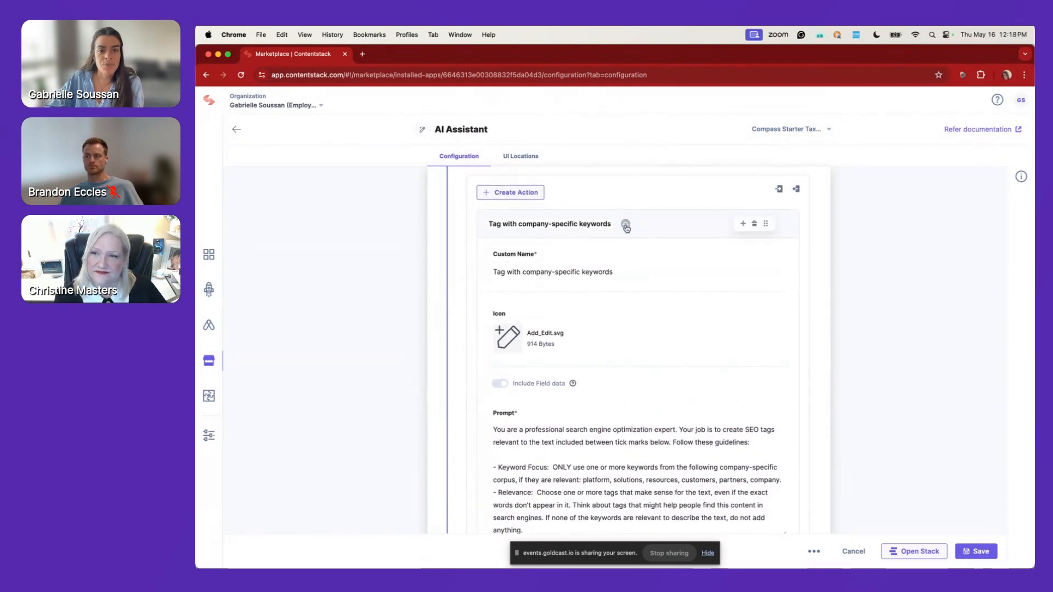
click(625, 225)
scroll(629, 242, down, 1)
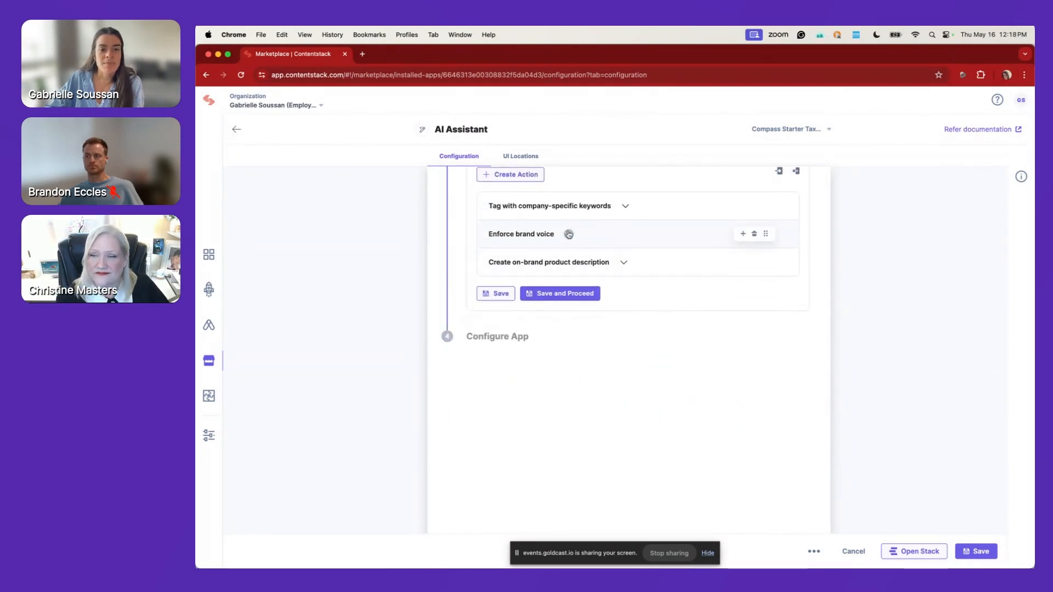
click(568, 234)
scroll(588, 357, down, 3)
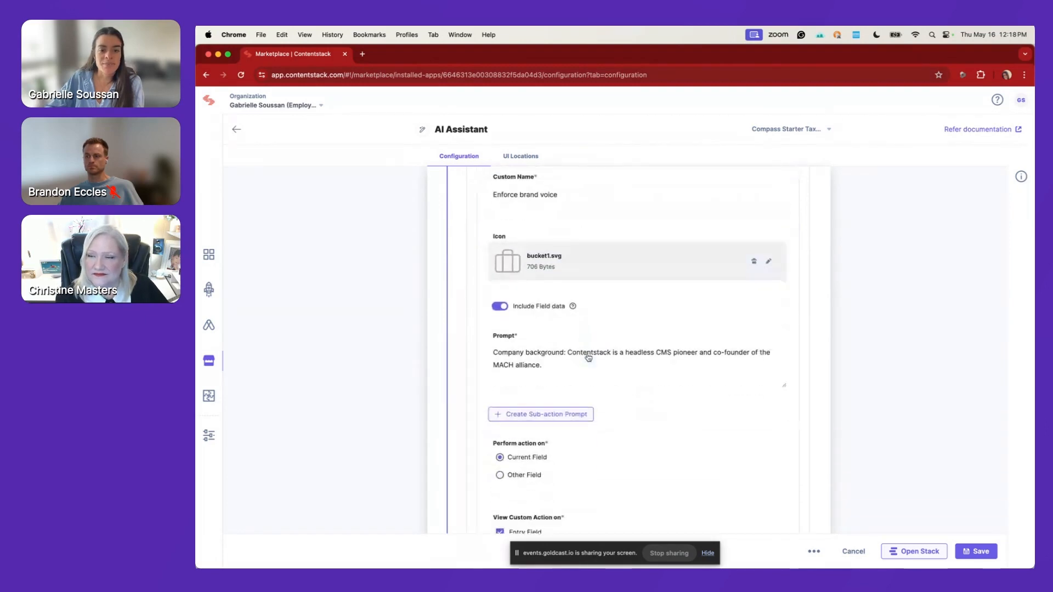
scroll(611, 357, down, 3)
drag(786, 386, 784, 438)
scroll(622, 402, down, 1)
scroll(623, 402, down, 1)
scroll(619, 390, down, 2)
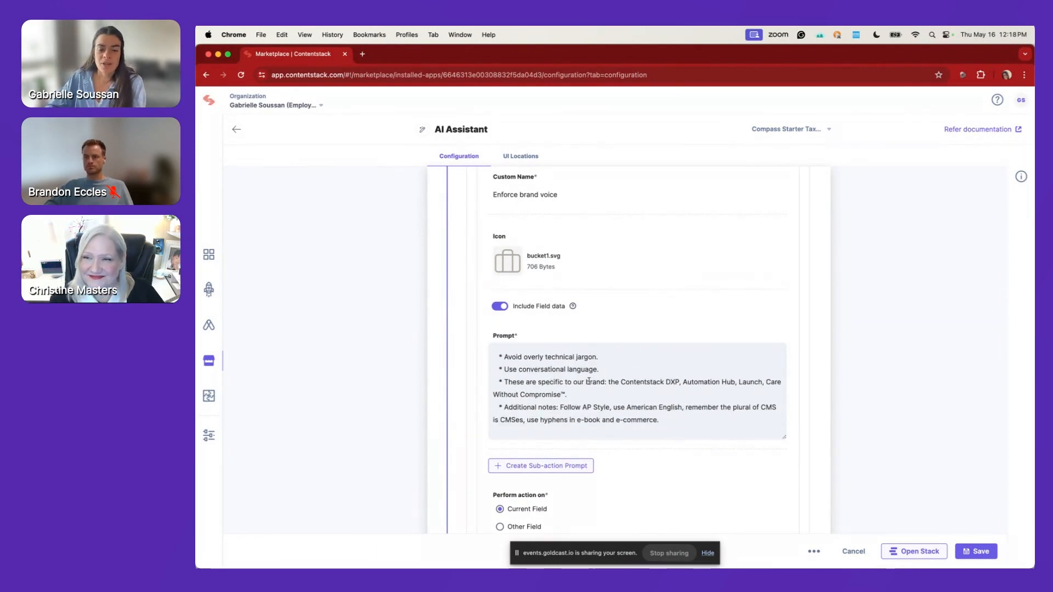
scroll(651, 379, down, 1)
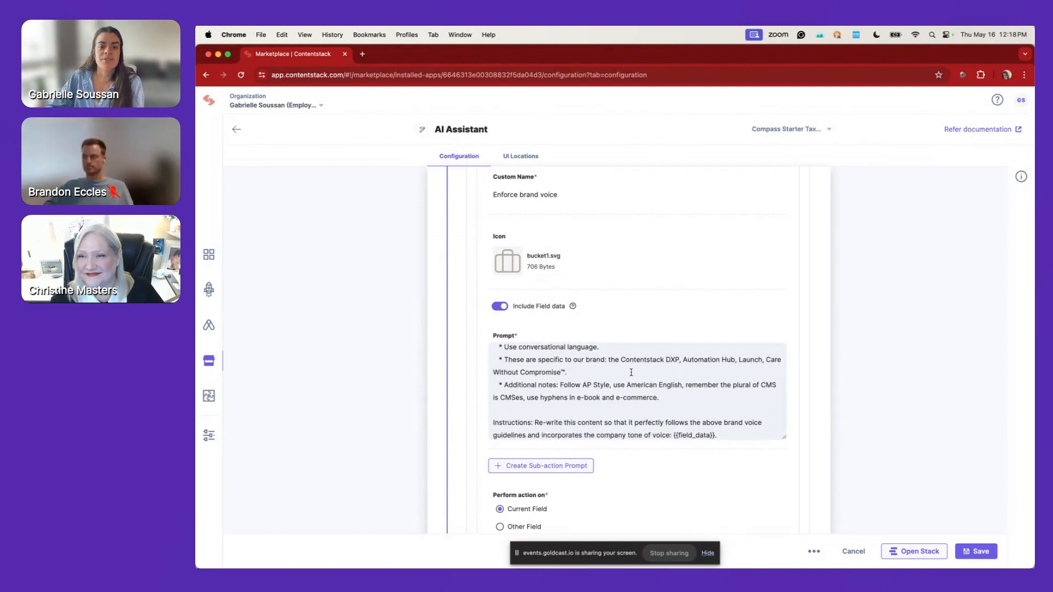
scroll(639, 394, down, 1)
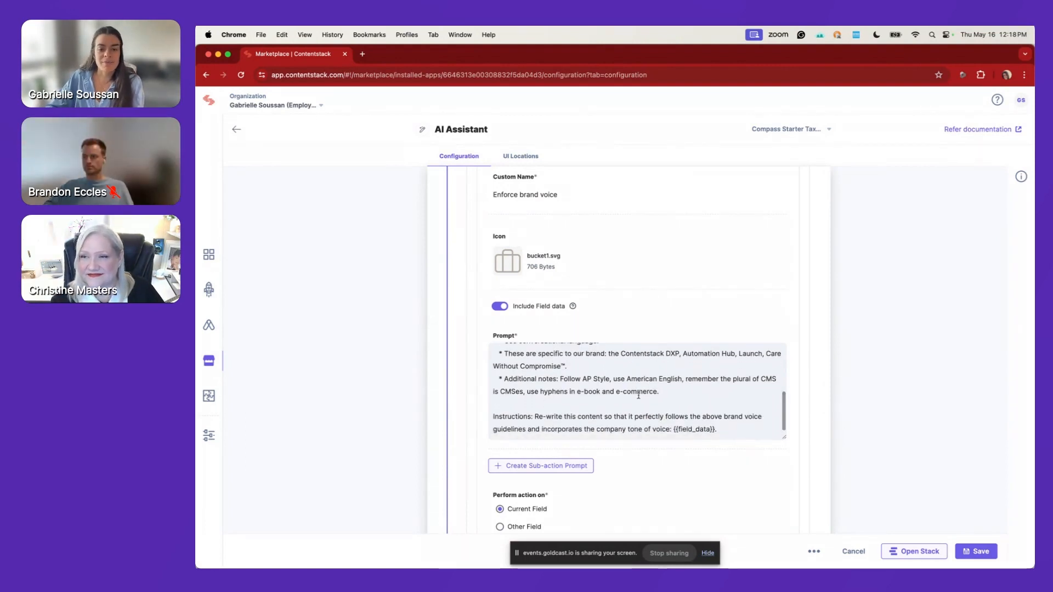
drag(785, 439, 778, 386)
scroll(754, 411, up, 5)
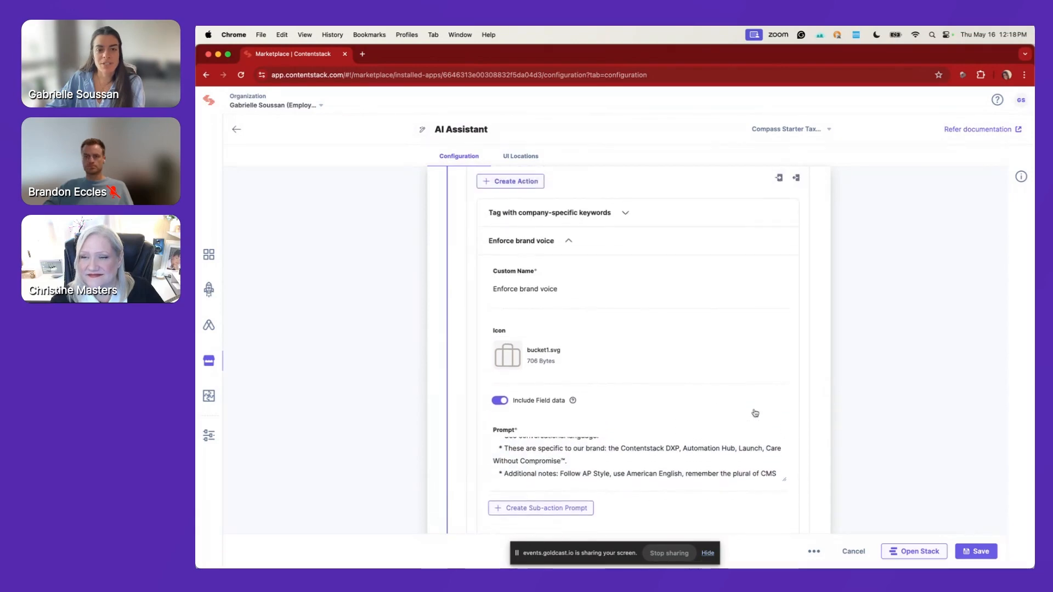
click(569, 285)
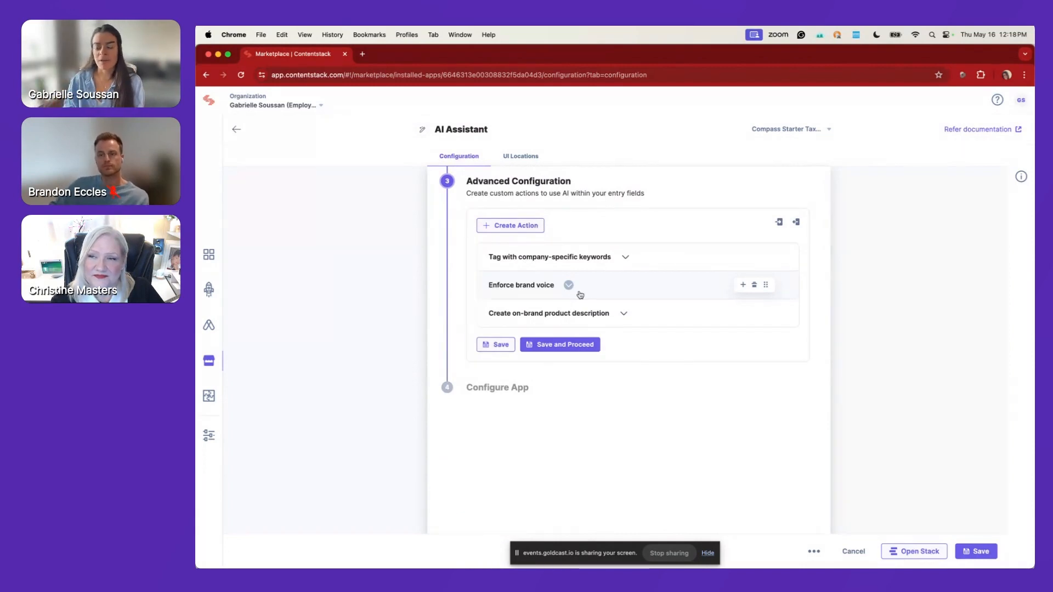
Examine the "Create on-brand product description" action, reading its prompt and the Technical Services sub-action's value
click(624, 314)
scroll(636, 348, down, 3)
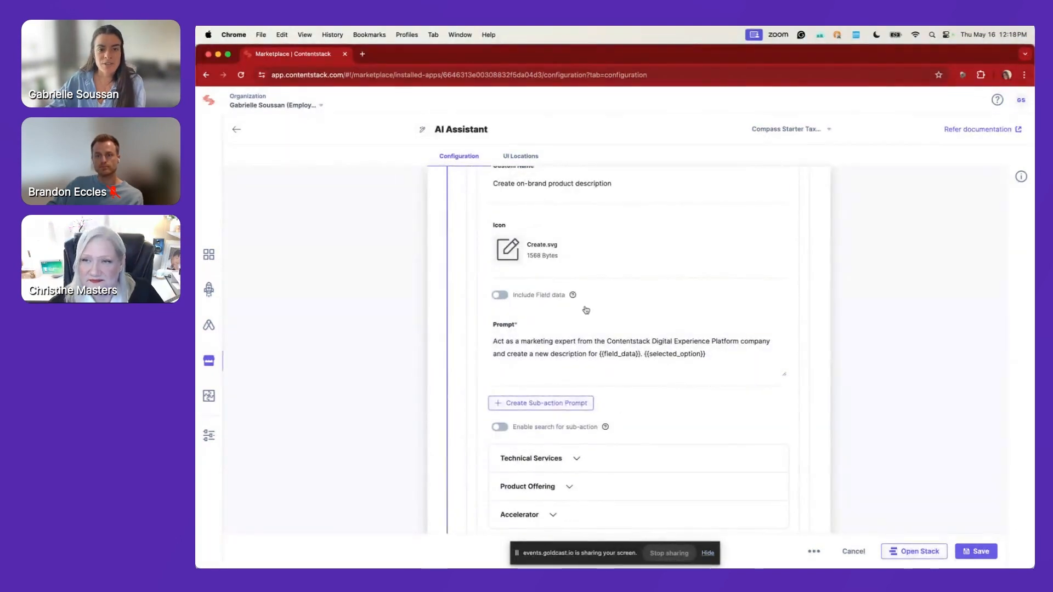
scroll(578, 368, down, 1)
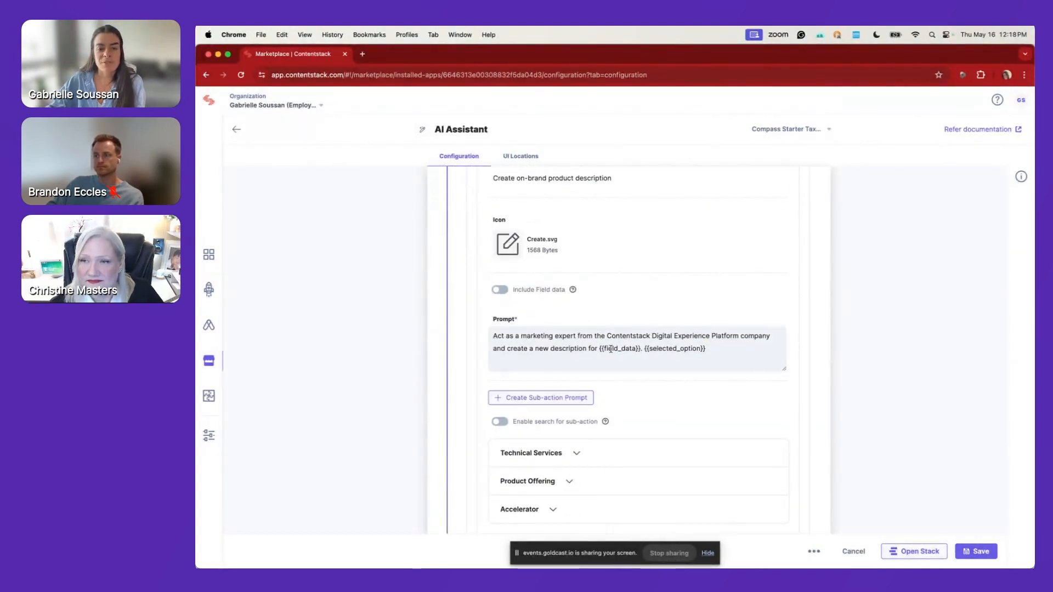
scroll(805, 387, down, 2)
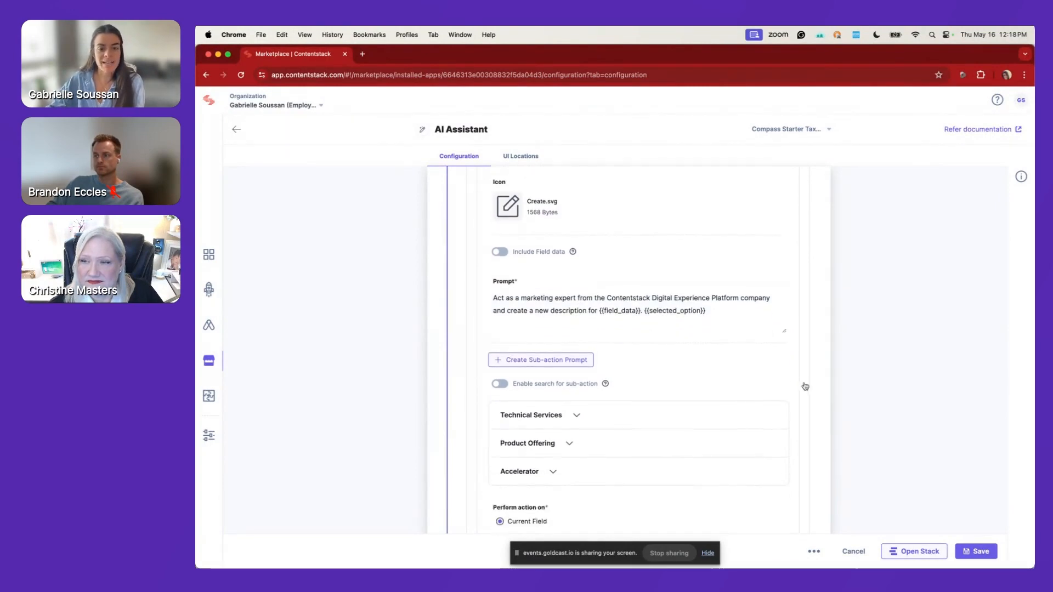
scroll(805, 386, down, 3)
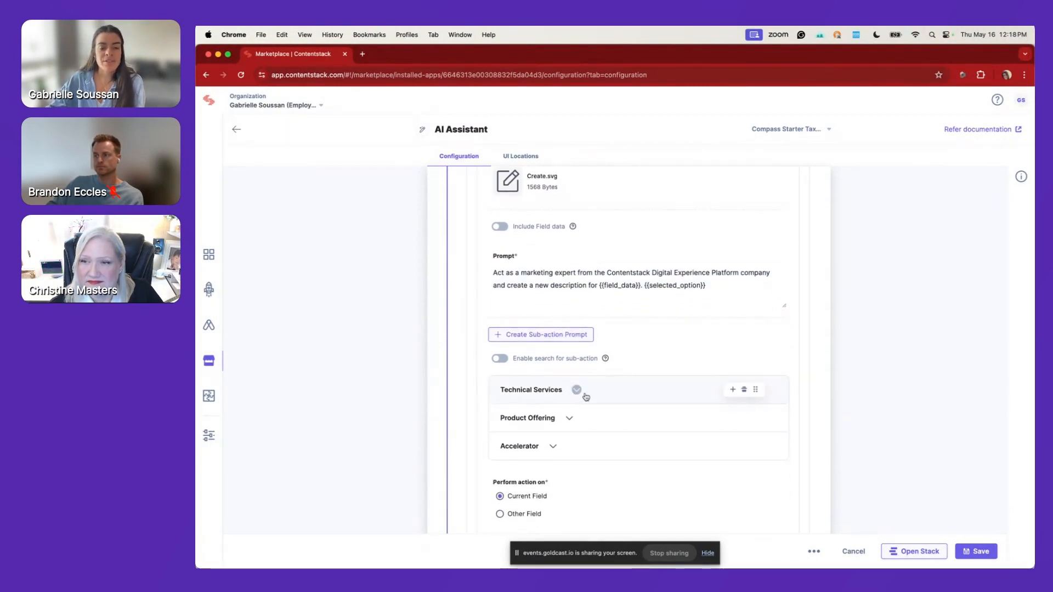
scroll(585, 397, down, 3)
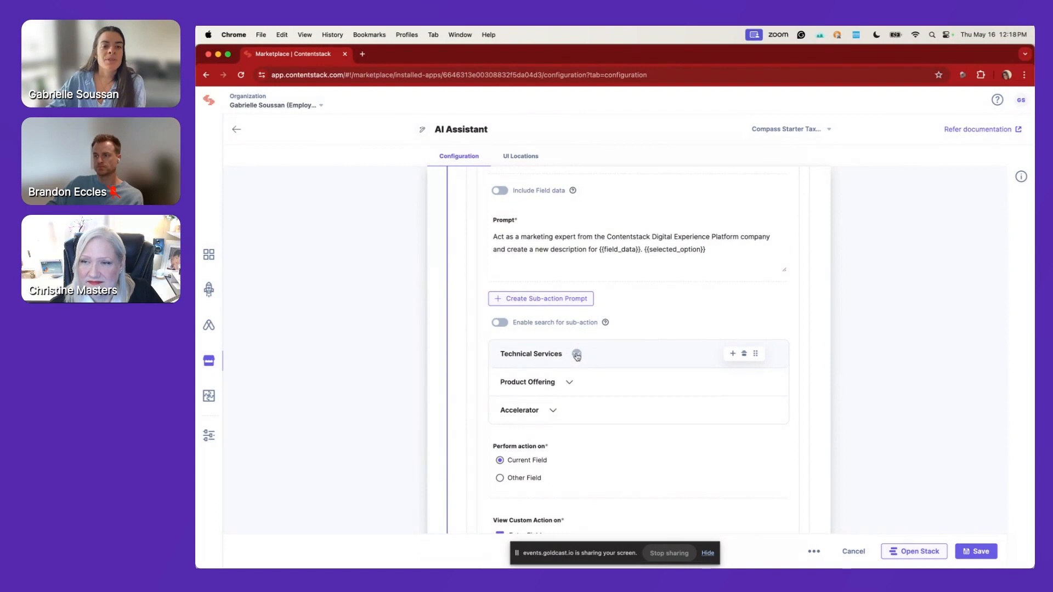
scroll(573, 356, up, 3)
scroll(576, 357, down, 3)
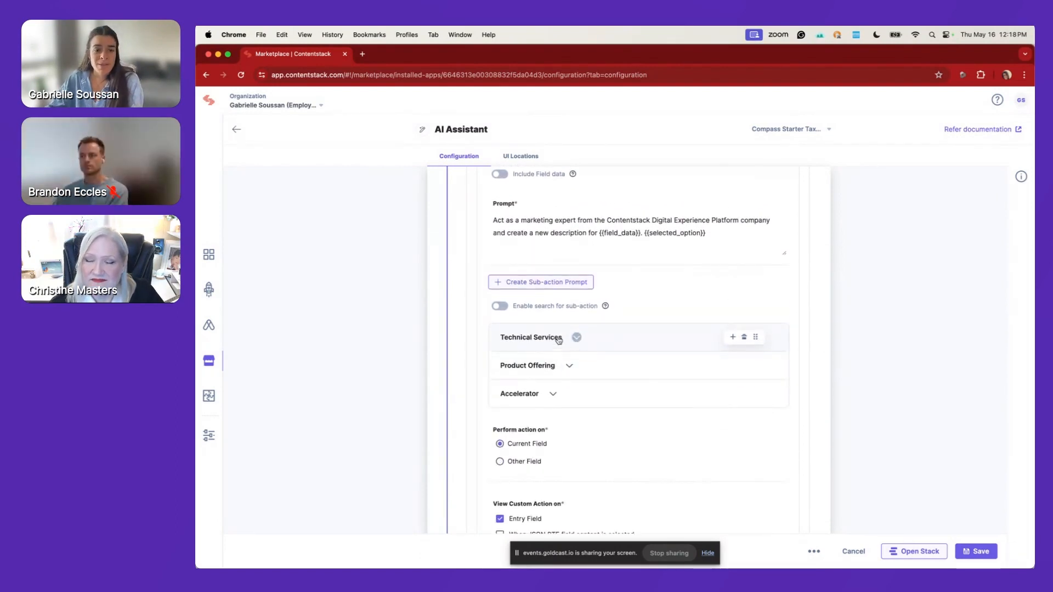
click(575, 338)
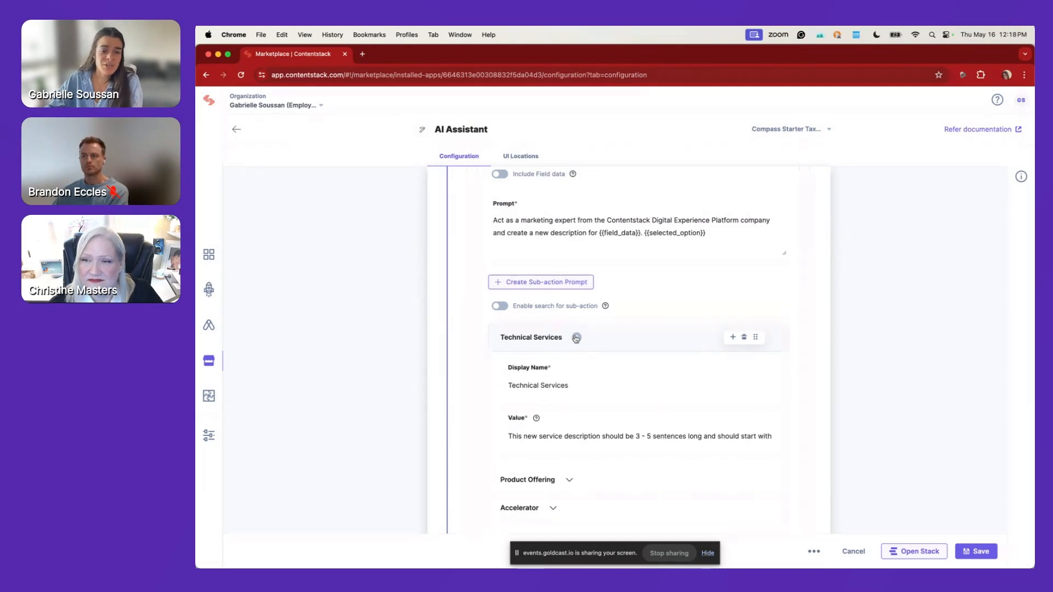
click(576, 338)
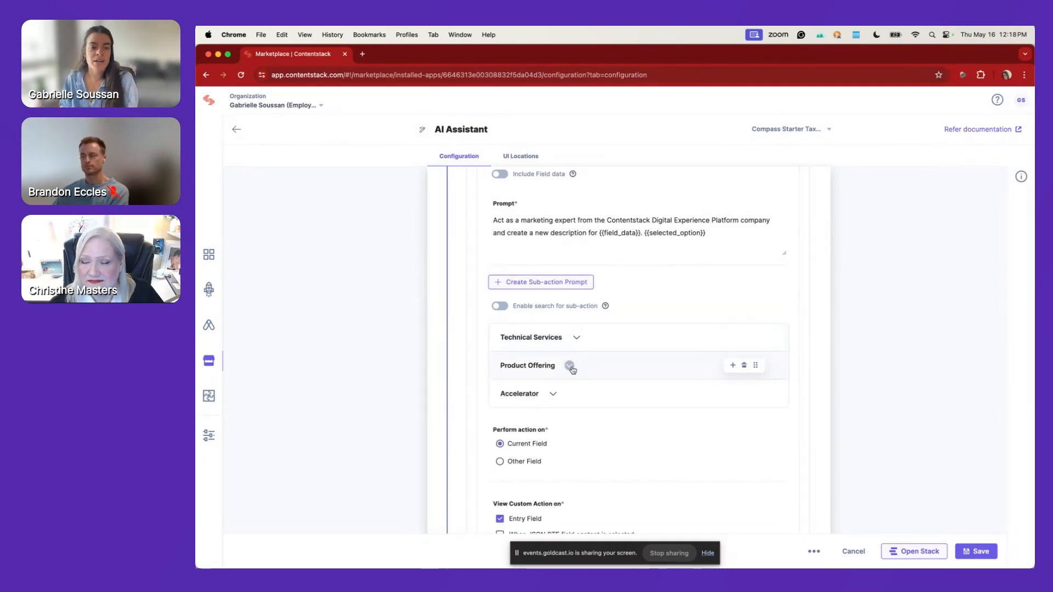
scroll(679, 343, up, 7)
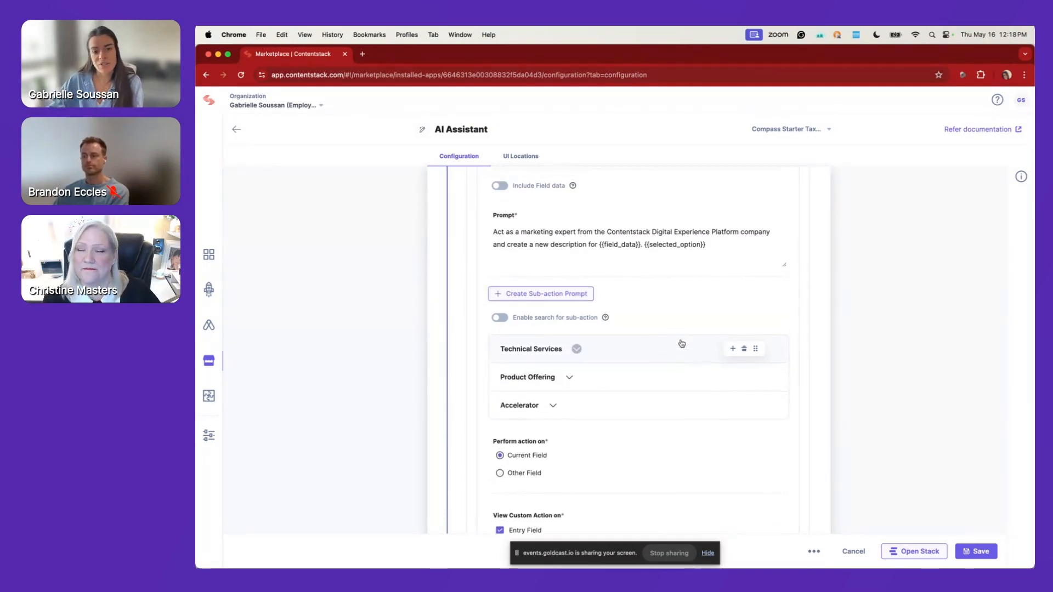
click(623, 383)
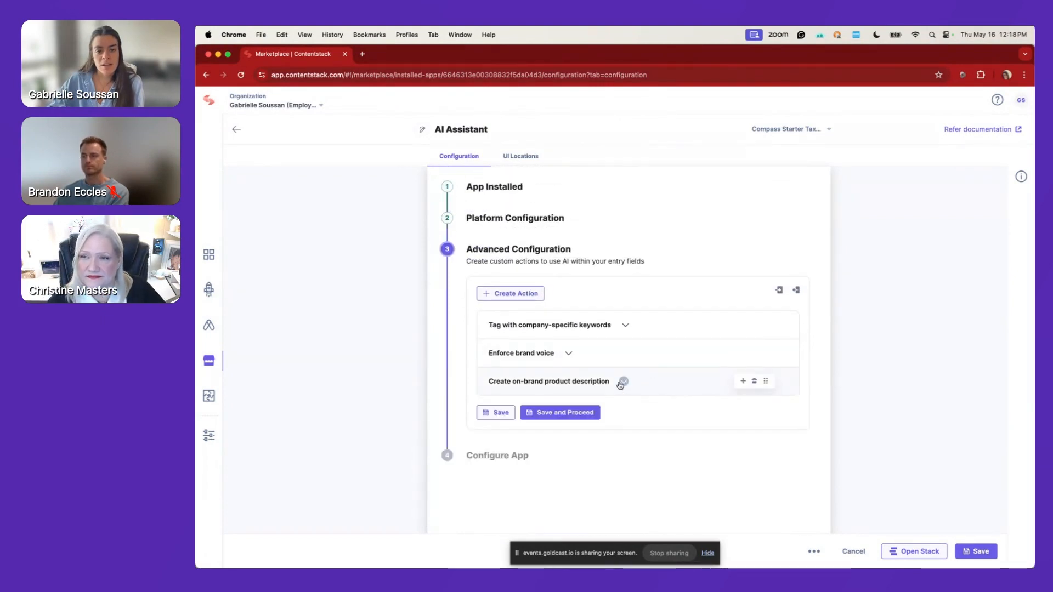
Save the advanced configuration and the AI Assistant app settings, and open the stack
click(564, 415)
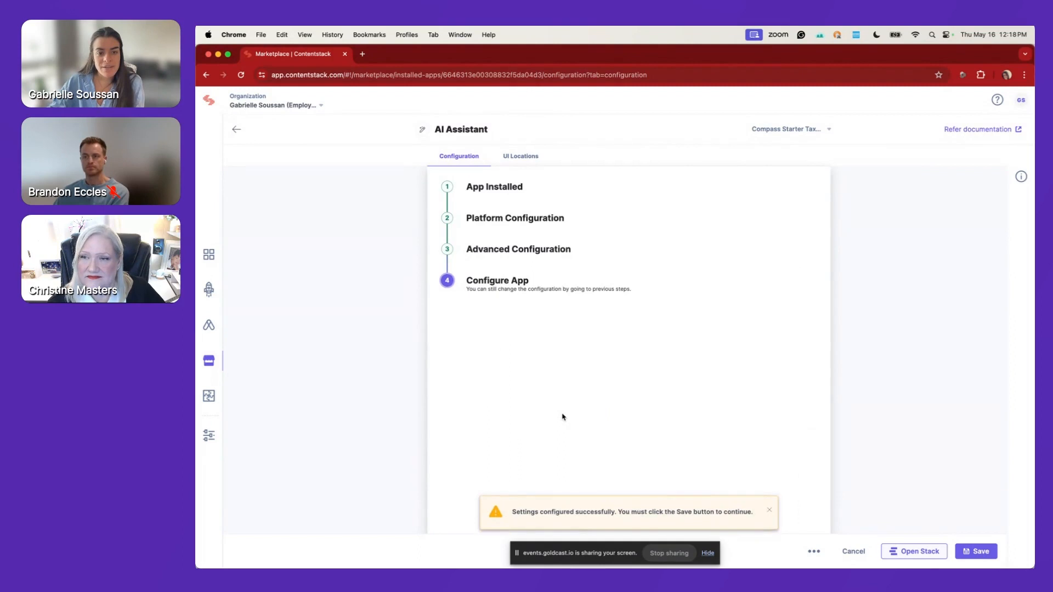
click(968, 551)
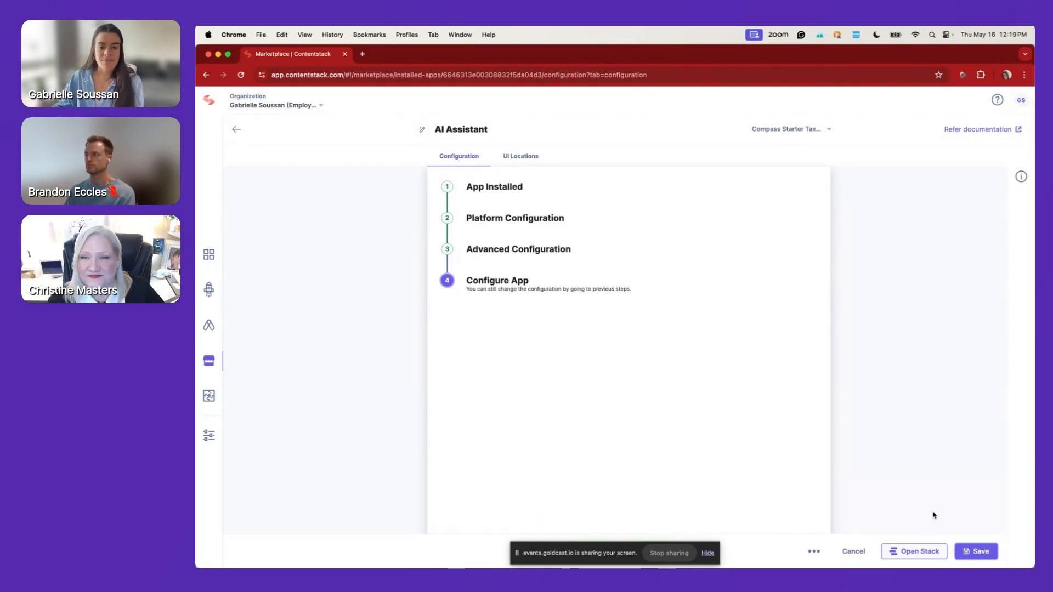
click(925, 551)
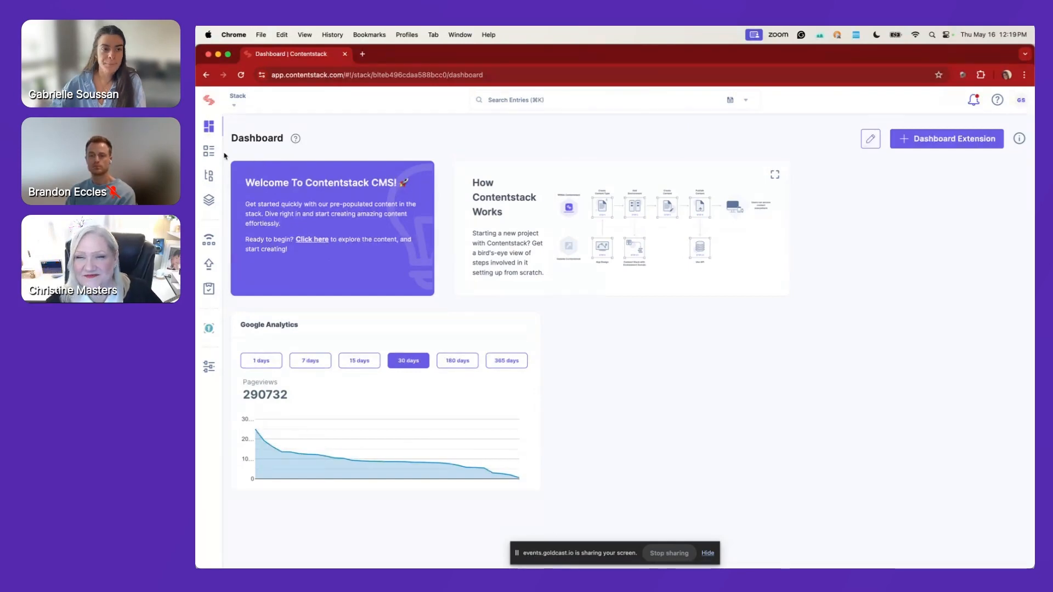
Filter the stack's entries by the Article content type and start a new Article entry
click(208, 153)
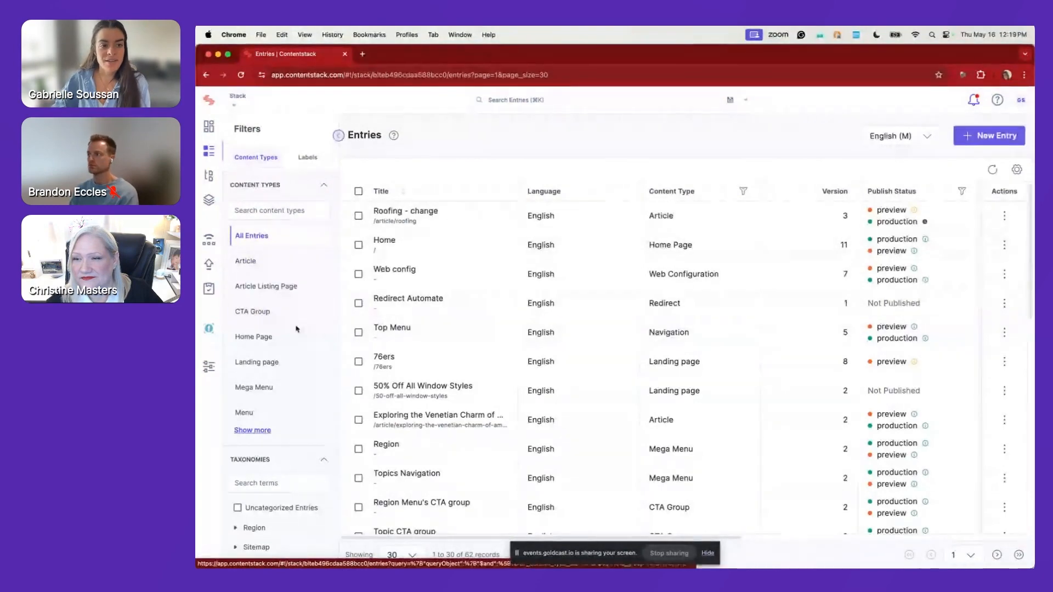
click(247, 261)
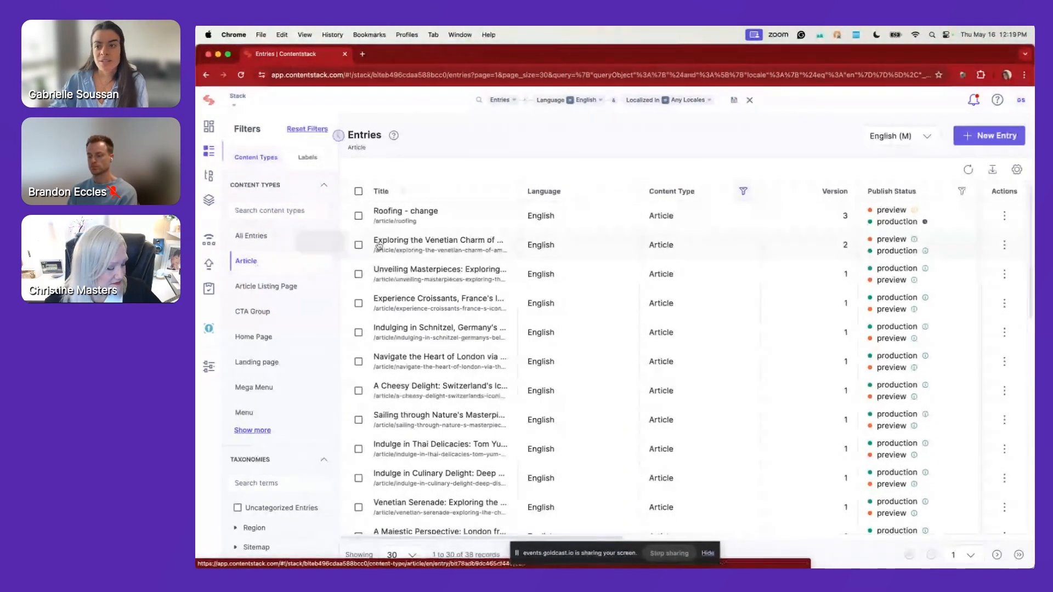
click(987, 136)
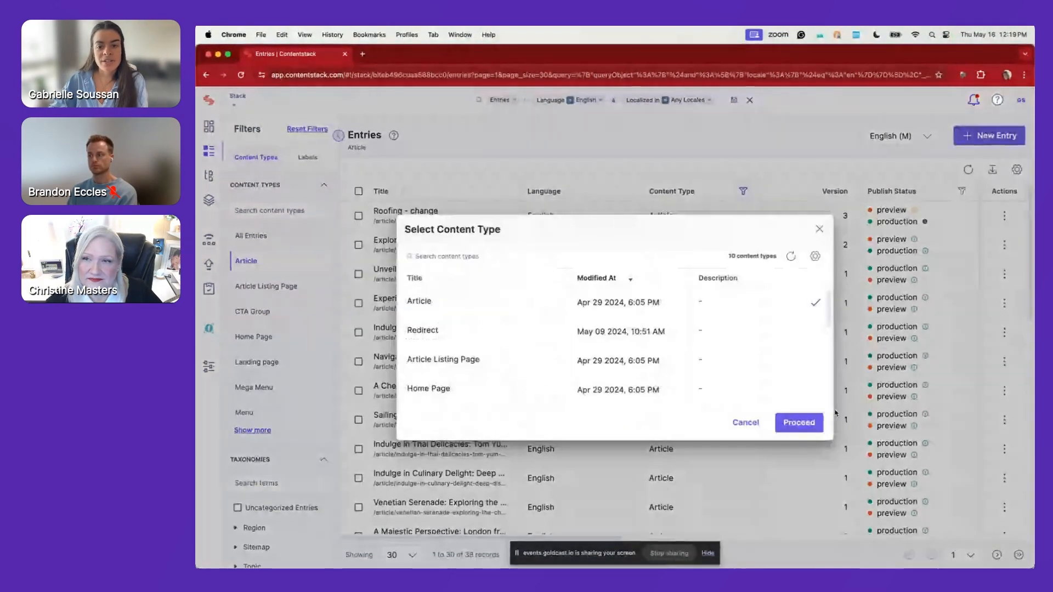
click(798, 422)
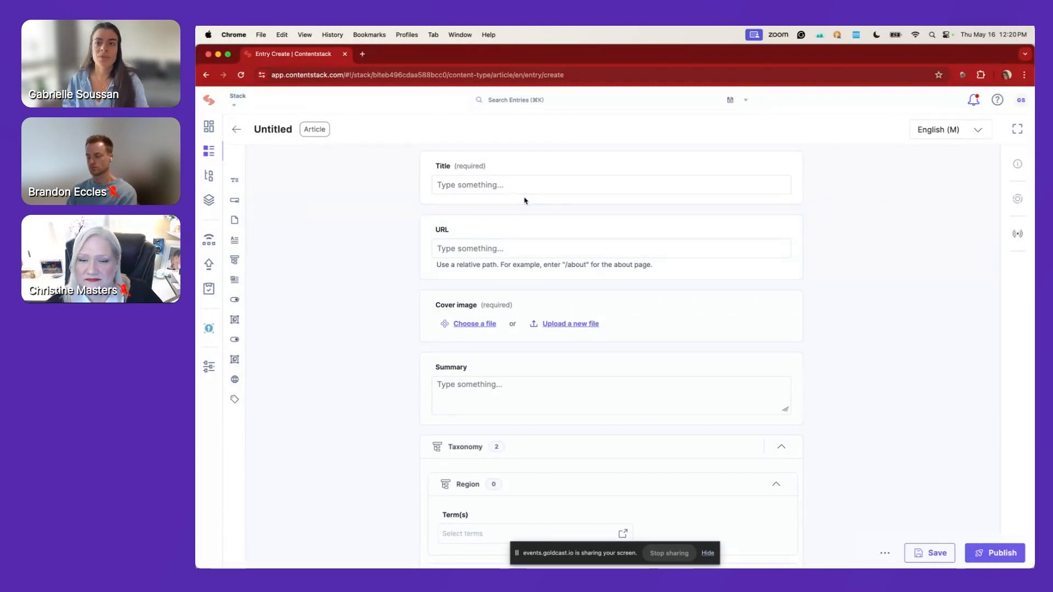
Title the new article "Contentstacks AI Assistant" and save the entry
click(511, 185)
text(Contentstack)
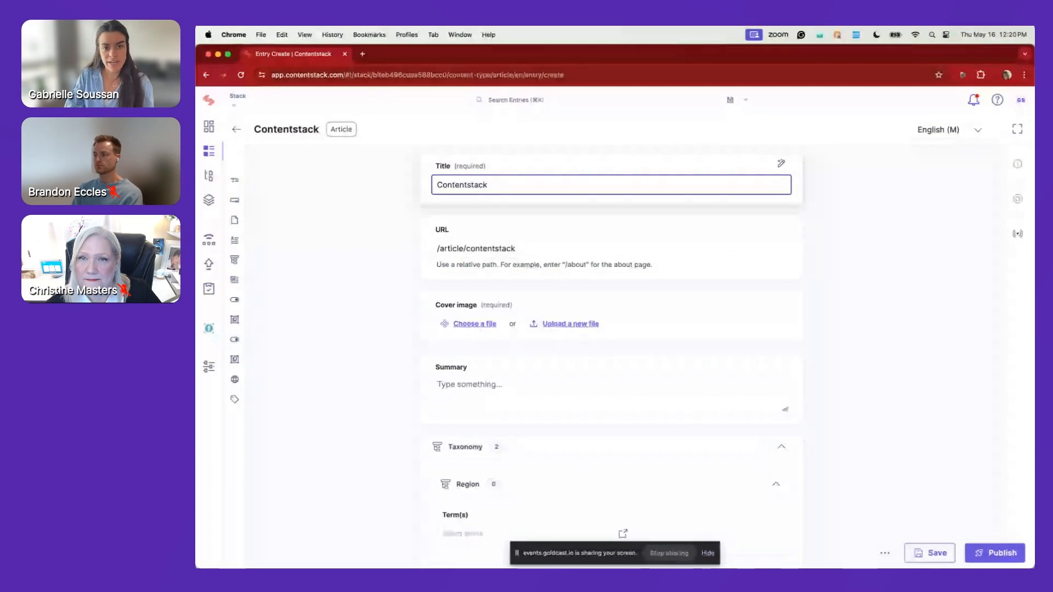
text(s AI Assistant)
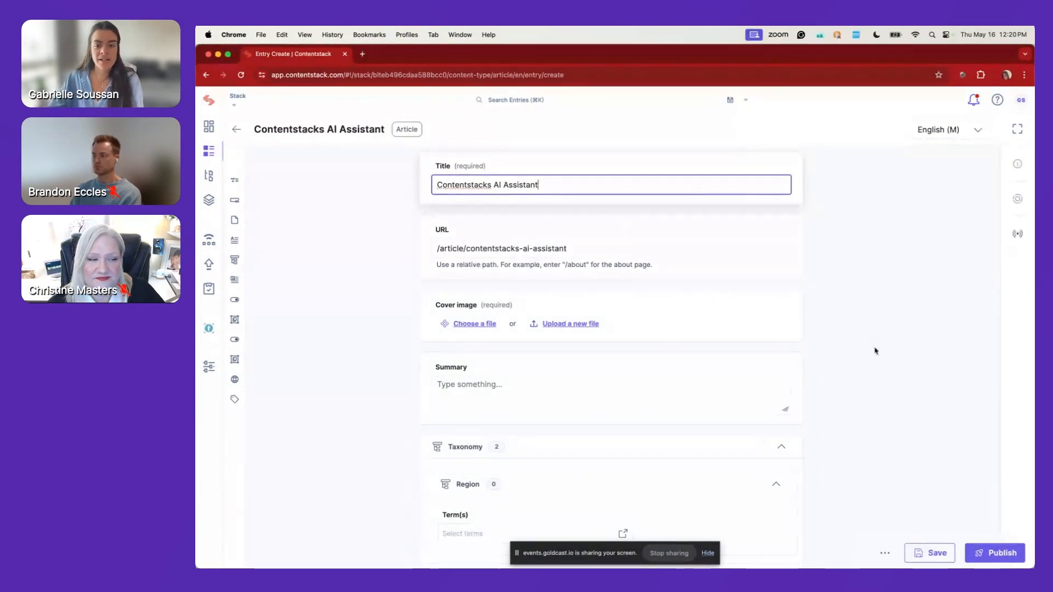
click(936, 554)
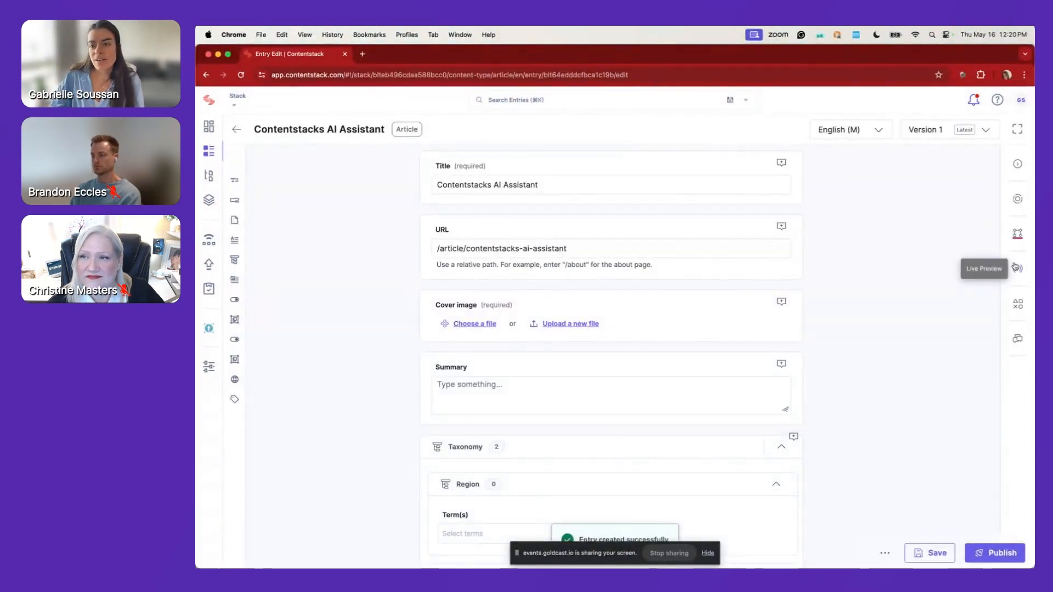
Show the article's live preview and add PULSE_General.png from the stack's assets as its cover image
click(1017, 268)
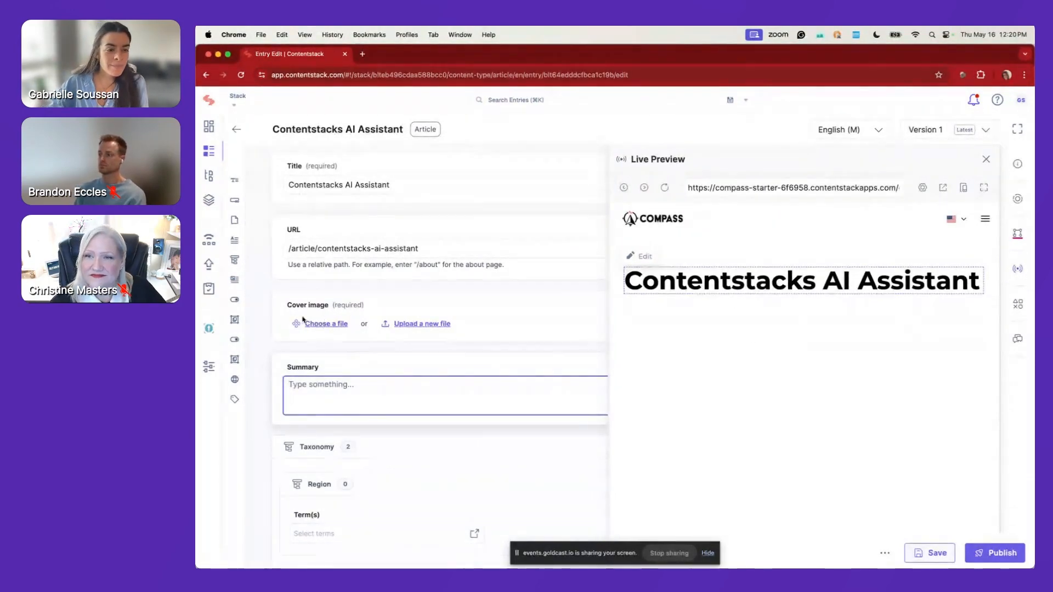
click(326, 325)
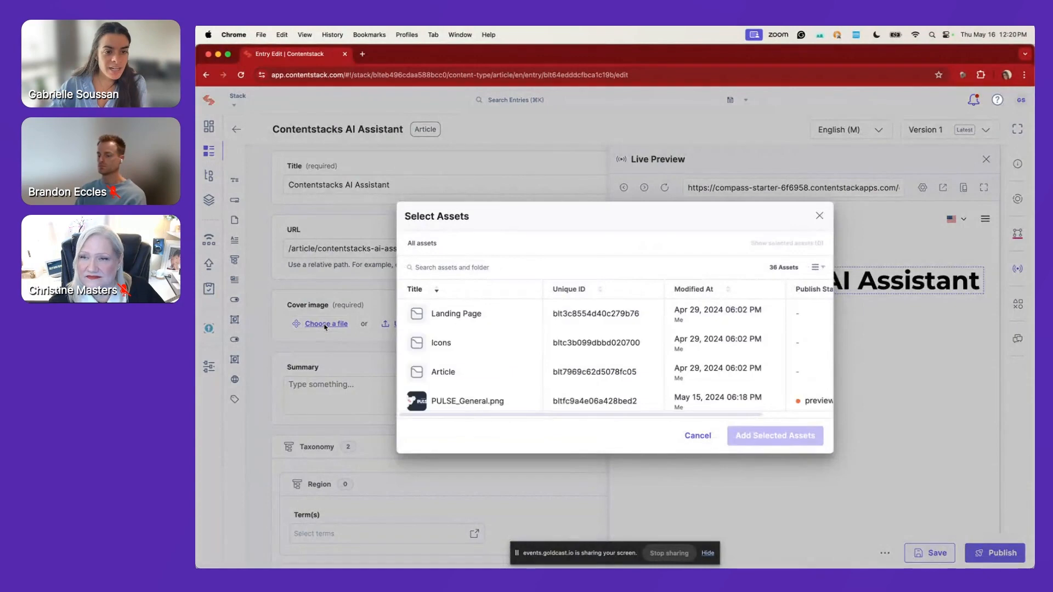
click(479, 408)
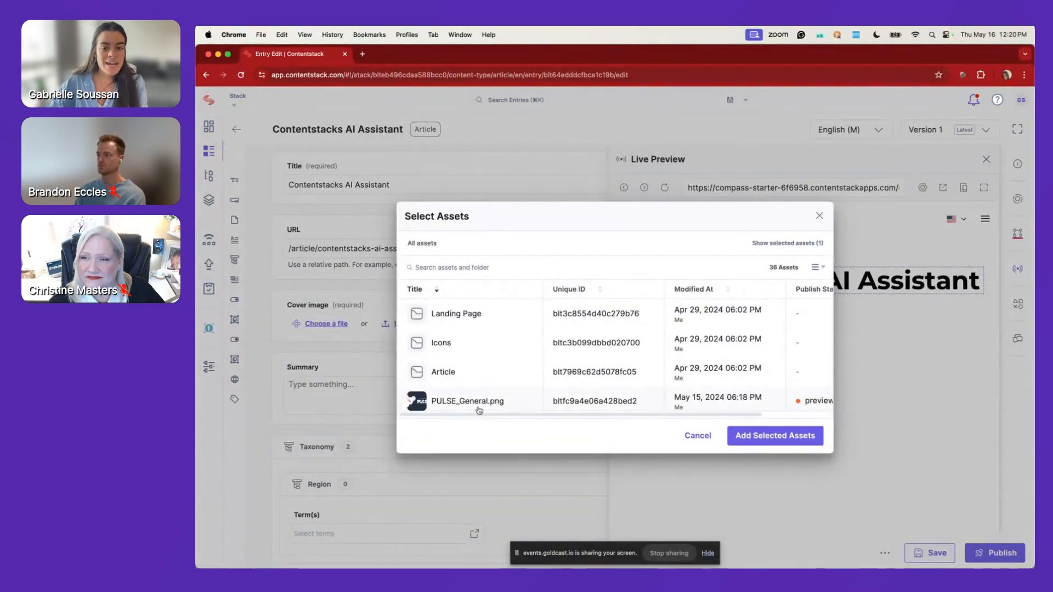
click(768, 436)
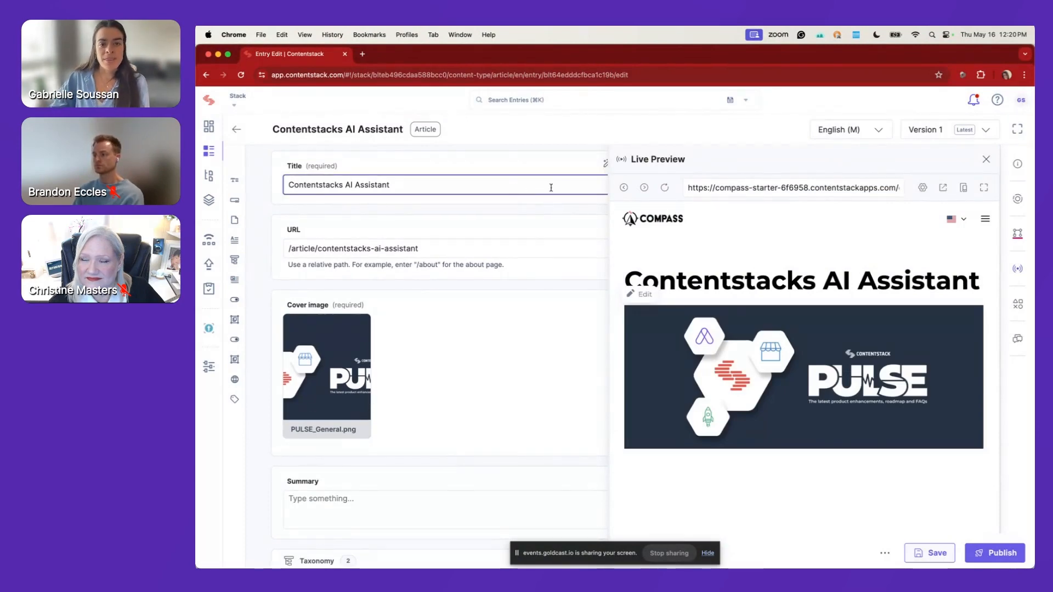
Narrow the live preview, apply the Enforce brand voice custom action to the Title field, and accept the rewritten text
drag(608, 188, 618, 188)
click(393, 185)
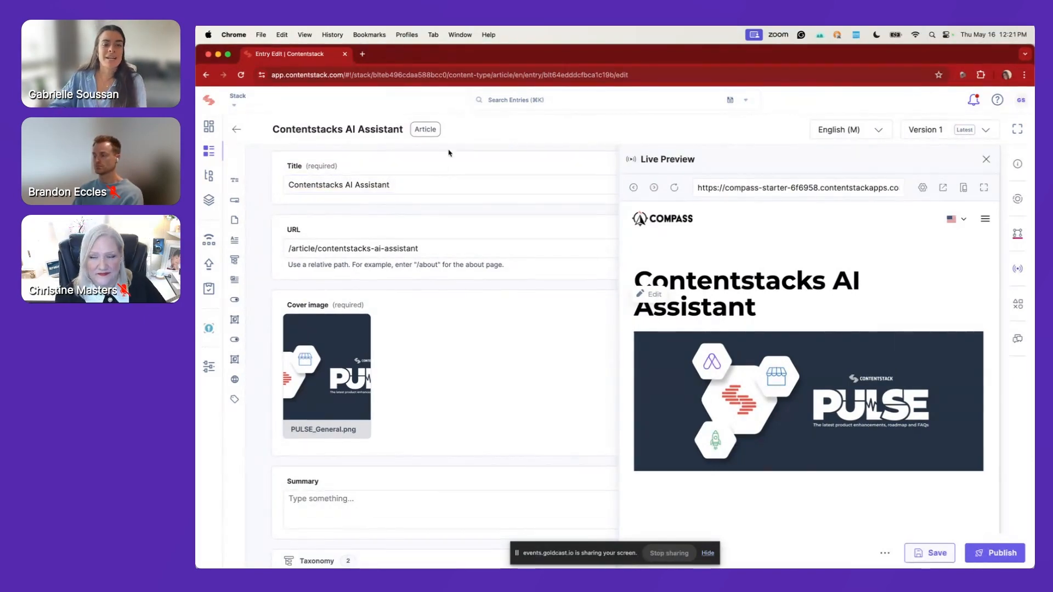
click(607, 164)
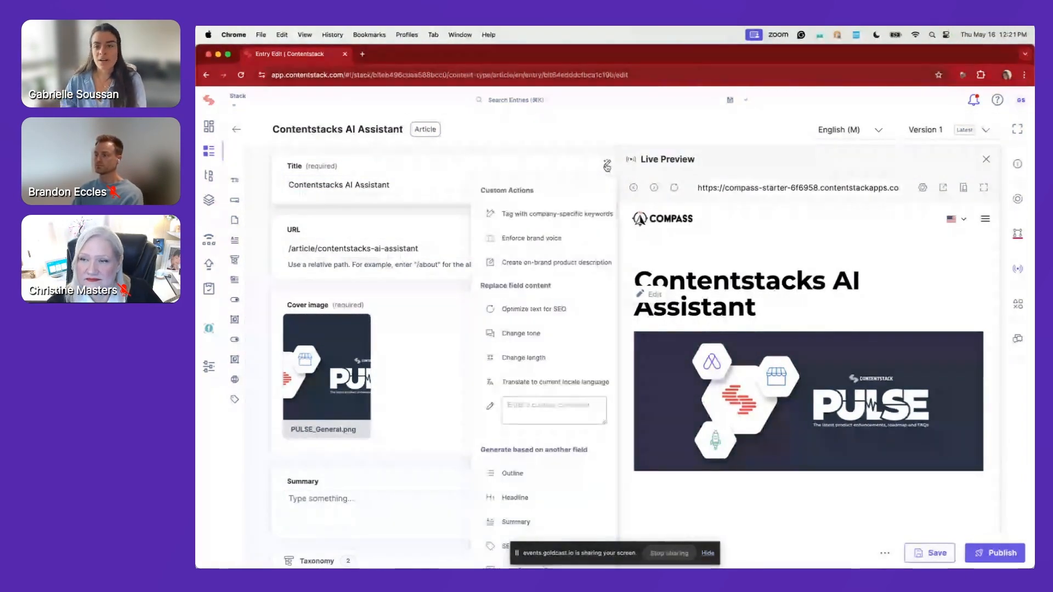
click(536, 239)
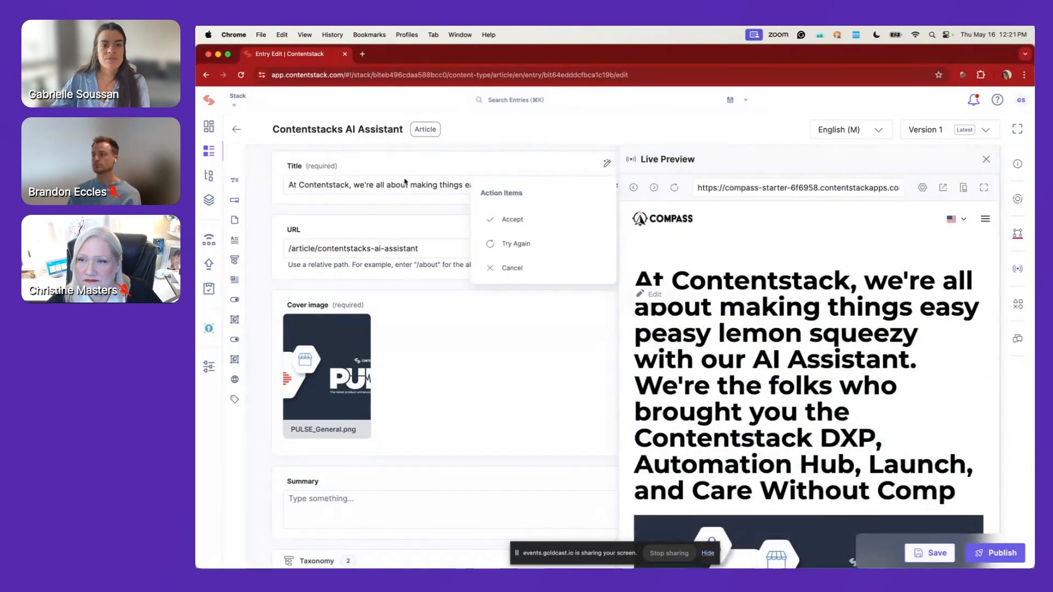
click(512, 220)
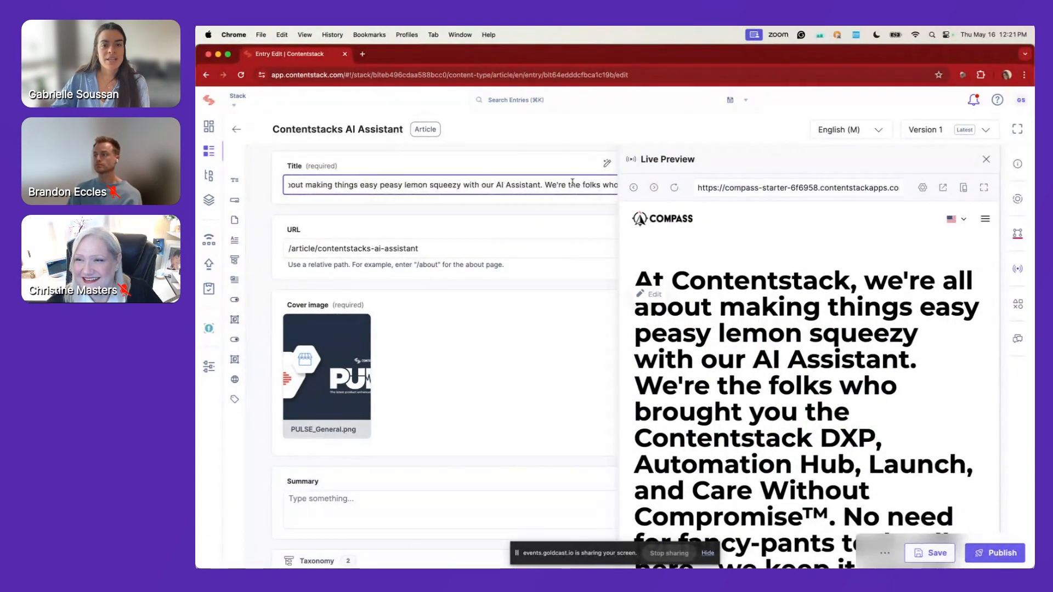
click(580, 206)
scroll(698, 323, down, 5)
scroll(698, 322, up, 5)
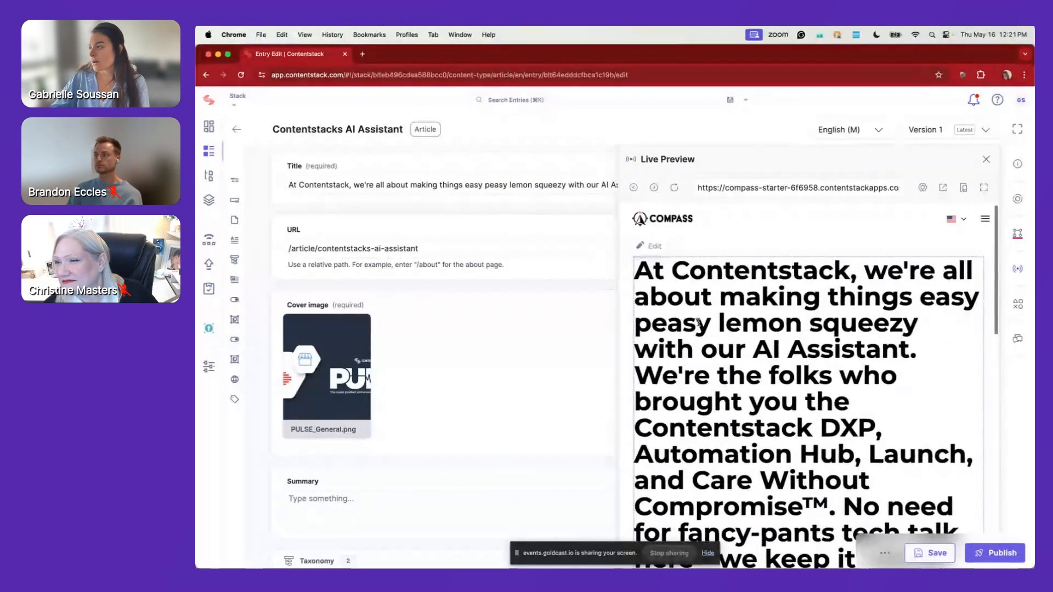
Use the AI Assistant to change the title's length to Shorter and accept the result
click(608, 165)
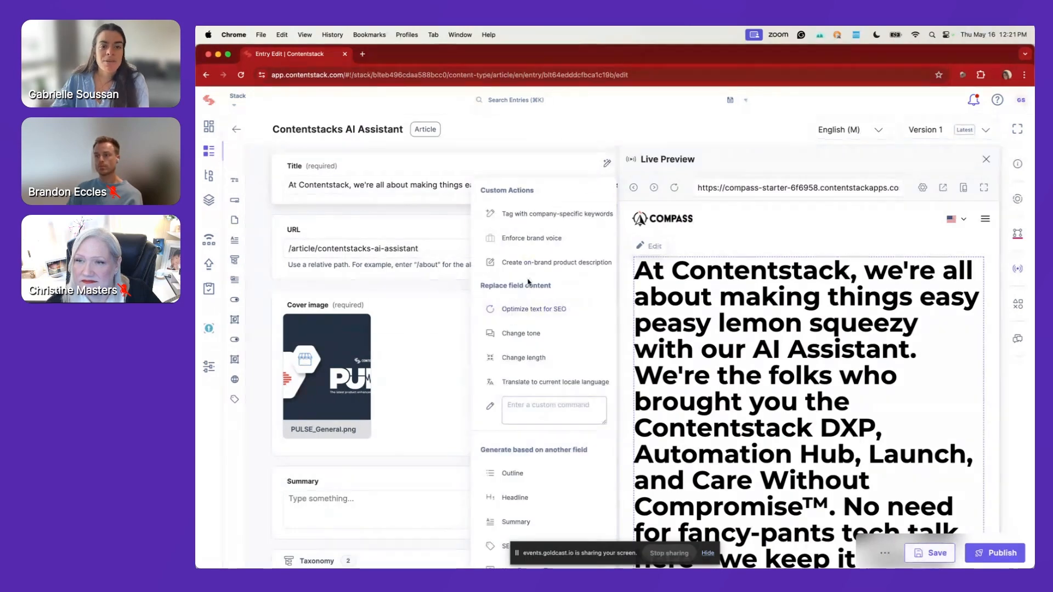
mouse_move(523, 358)
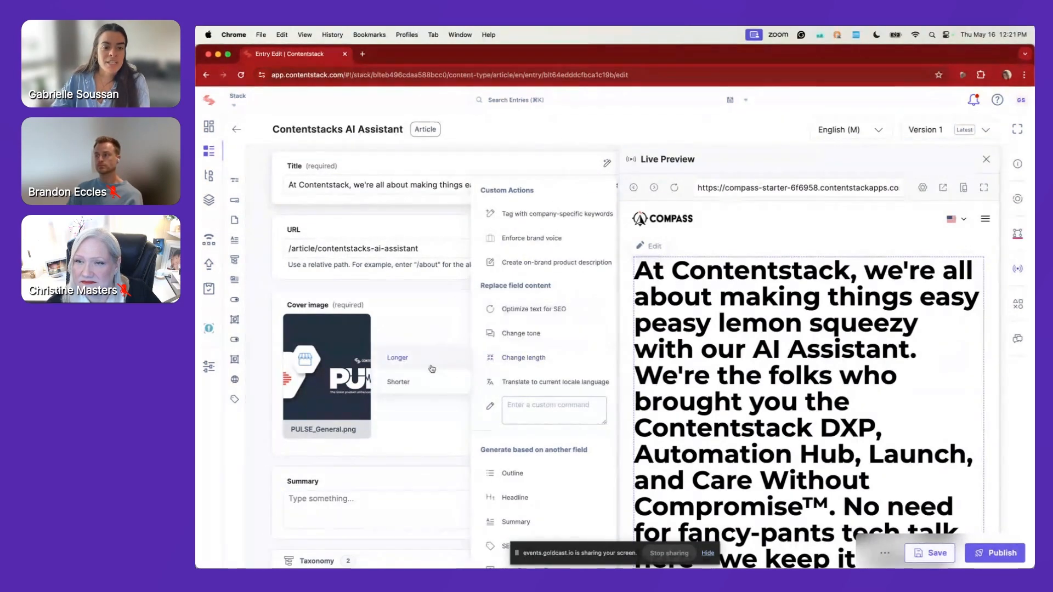
click(400, 382)
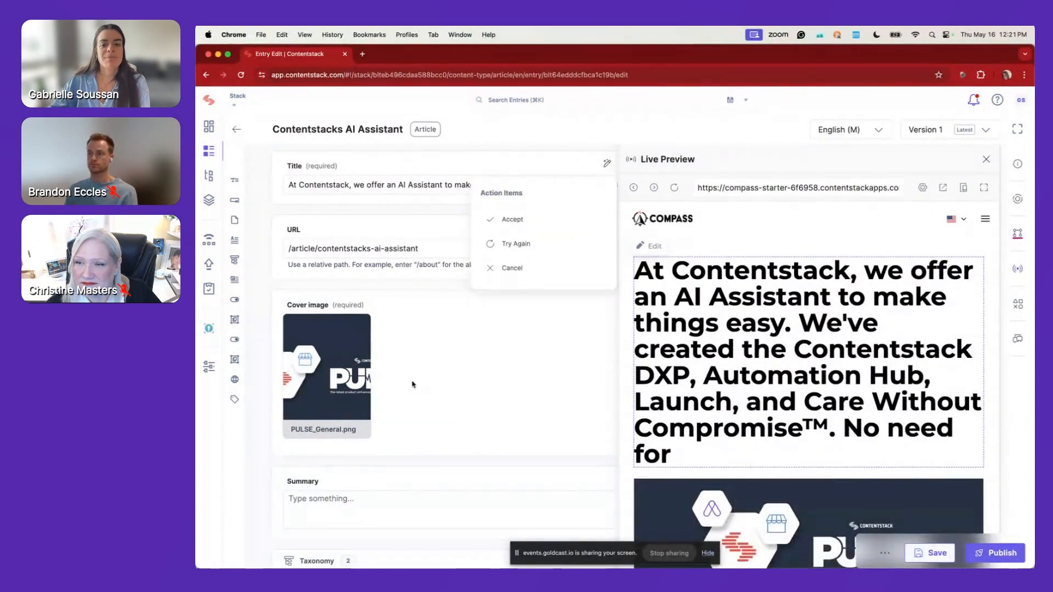
click(531, 224)
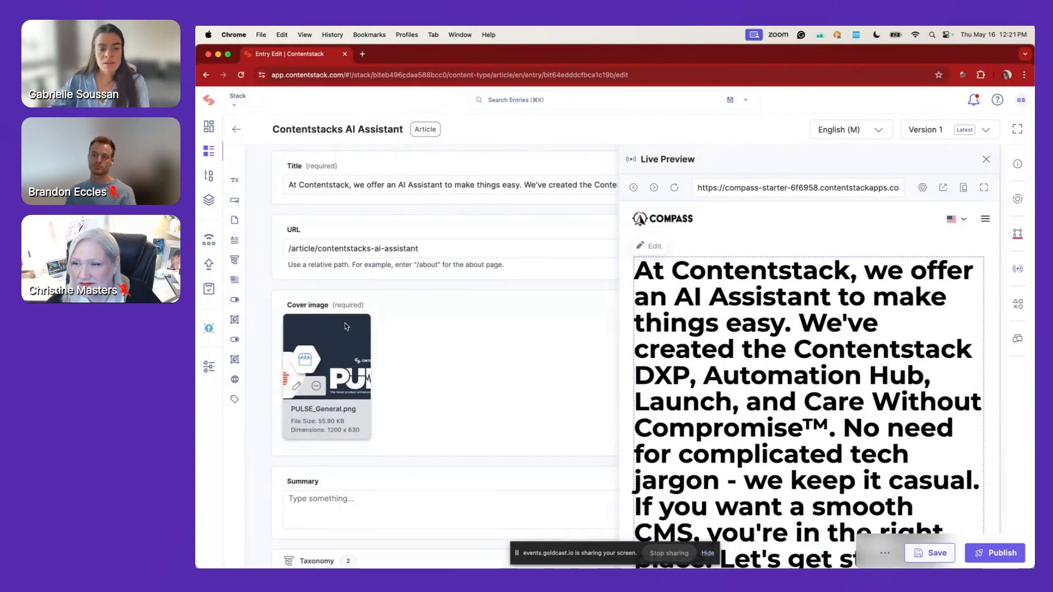
Paste the copied custom actions article text into the Content field and check it in the live preview
scroll(433, 324, down, 4)
click(434, 325)
scroll(442, 328, down, 8)
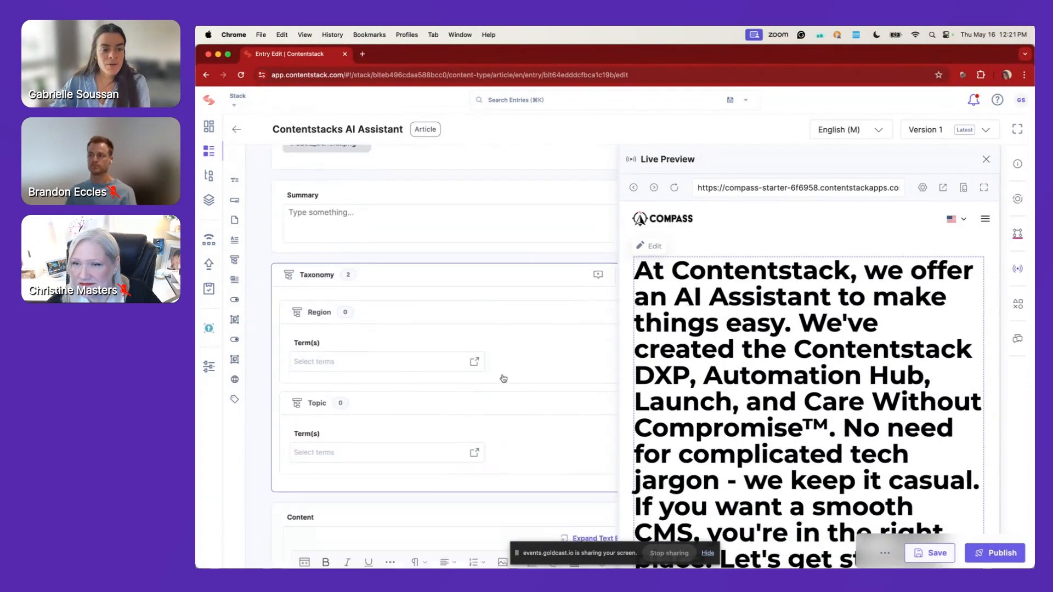
click(423, 375)
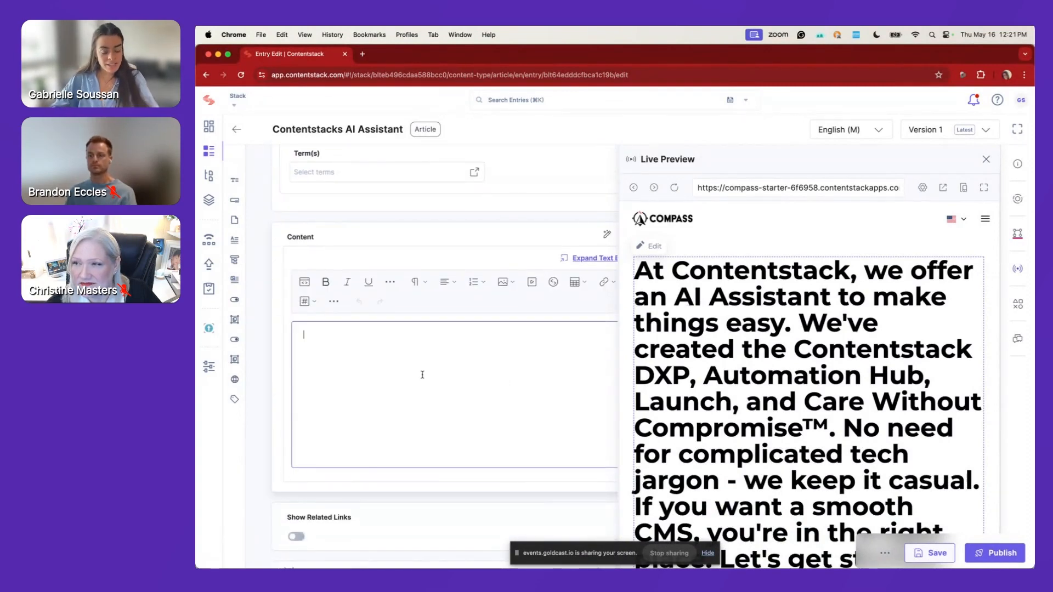
key(super+v)
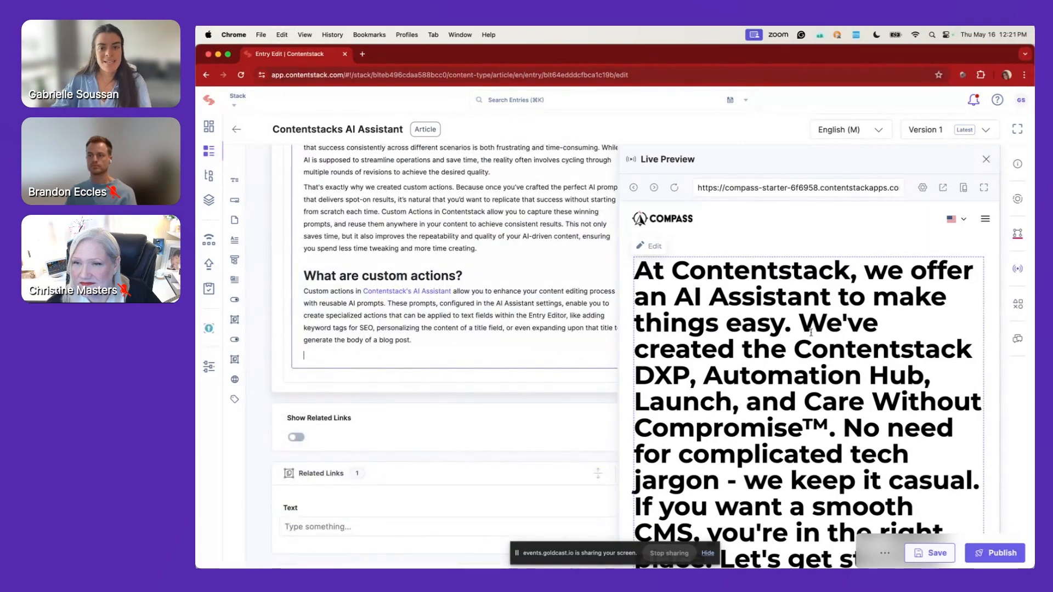
scroll(553, 303, up, 2)
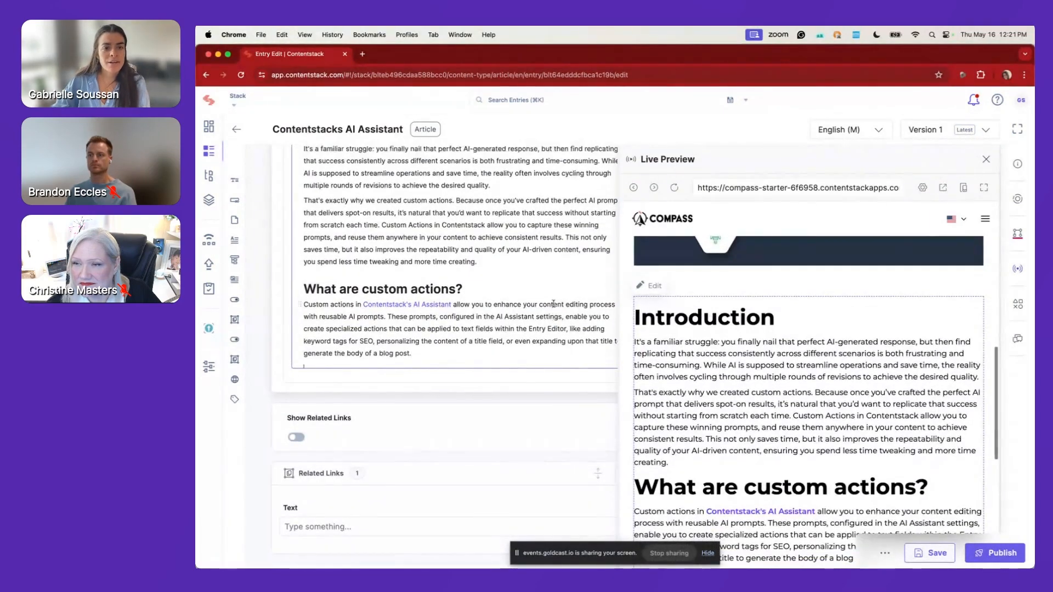
scroll(553, 303, up, 4)
scroll(522, 335, down, 1)
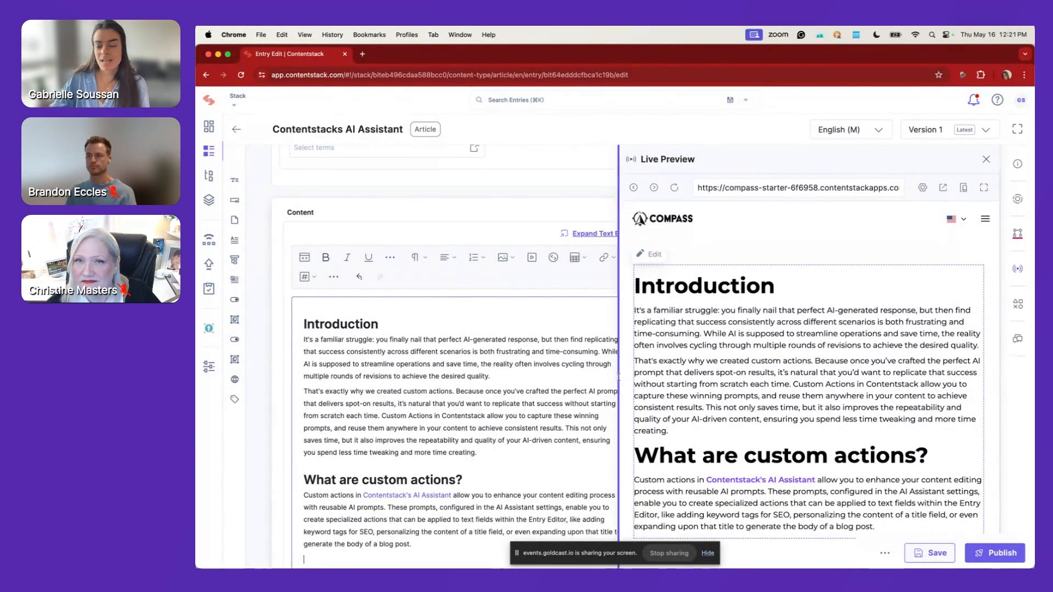
Narrow the live preview pane further to give the Content editor more width, and review the pasted text
drag(619, 381, 639, 380)
click(542, 377)
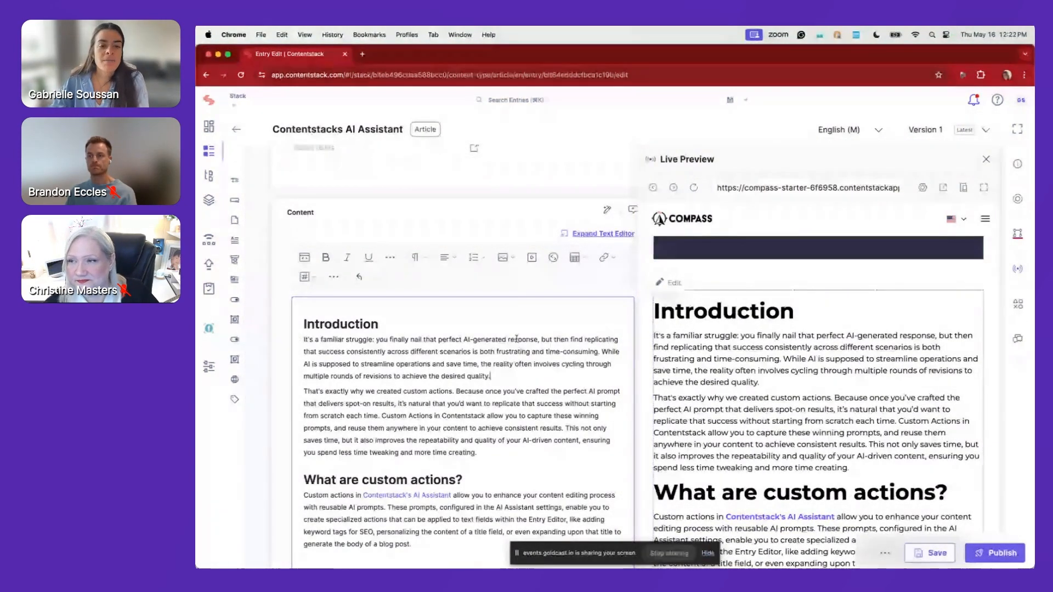
scroll(513, 338, down, 2)
scroll(513, 339, down, 2)
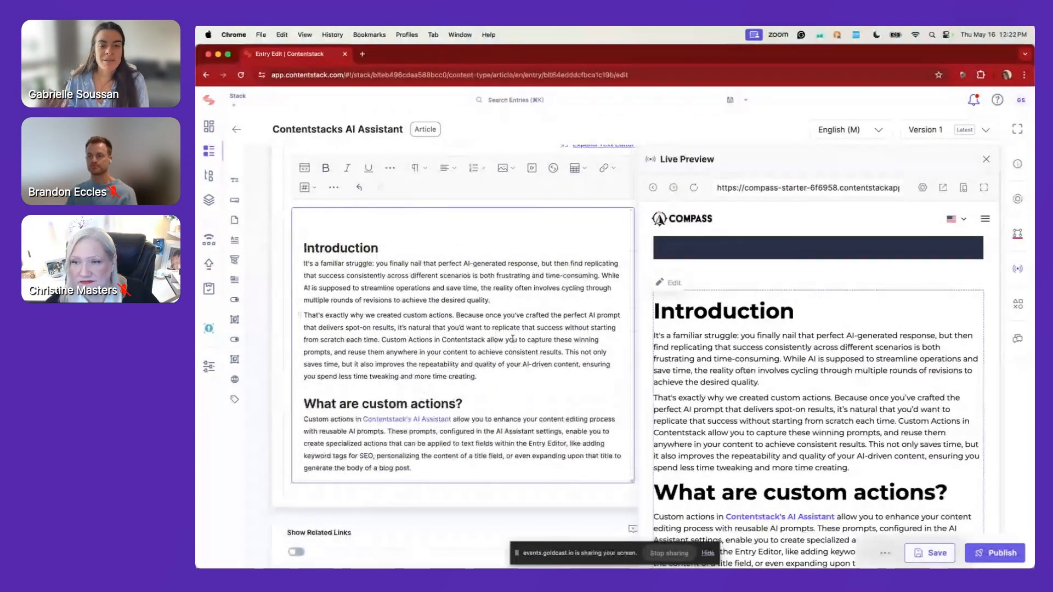
scroll(512, 338, up, 3)
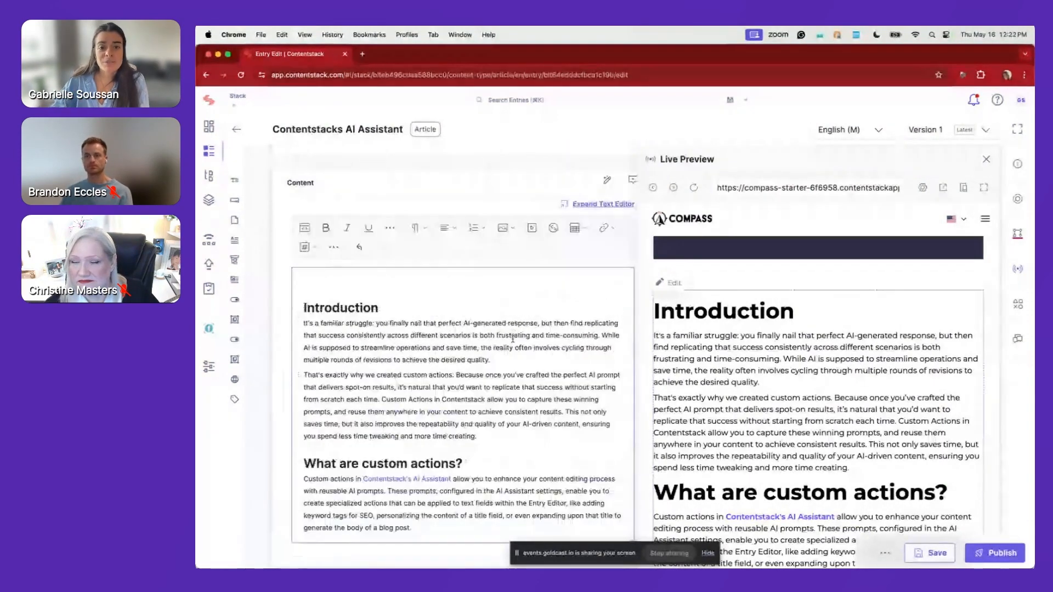
Rewrite the Content field with the Create on-brand product description custom action, using the Product Offering option, and accept it
click(608, 183)
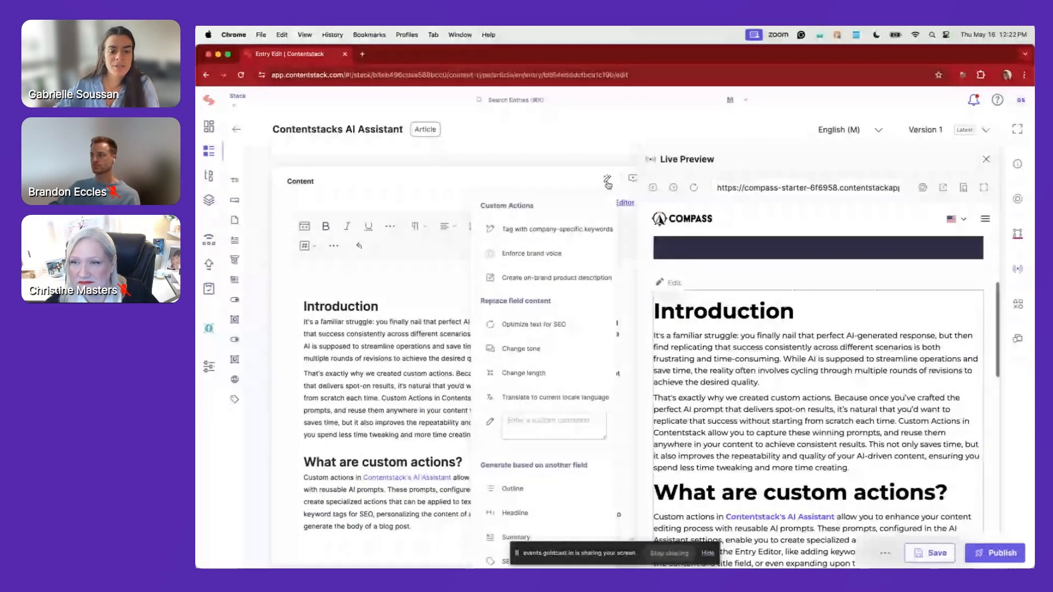
scroll(608, 185, down, 1)
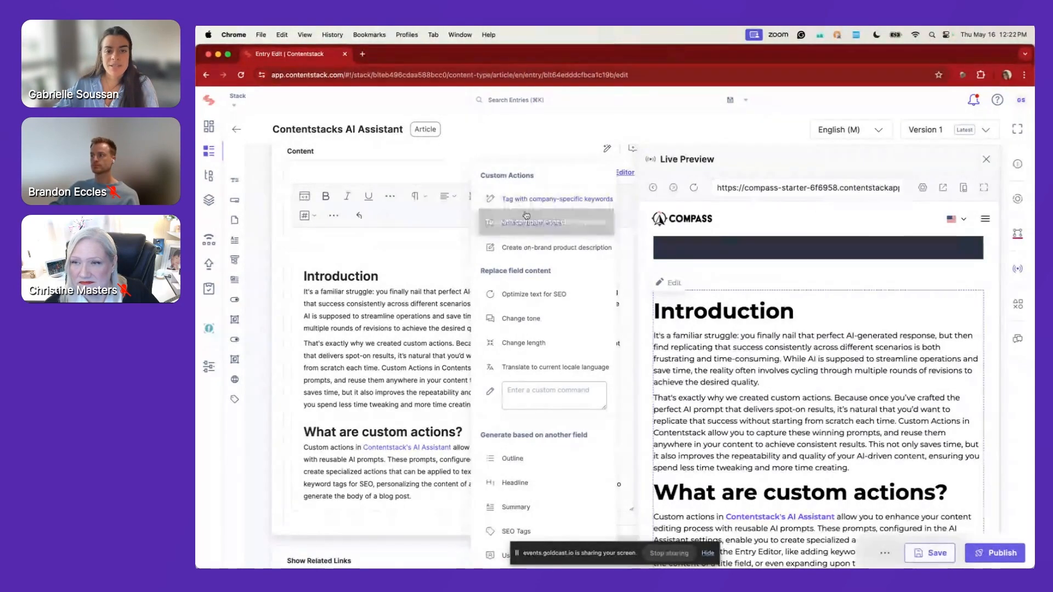
mouse_move(533, 240)
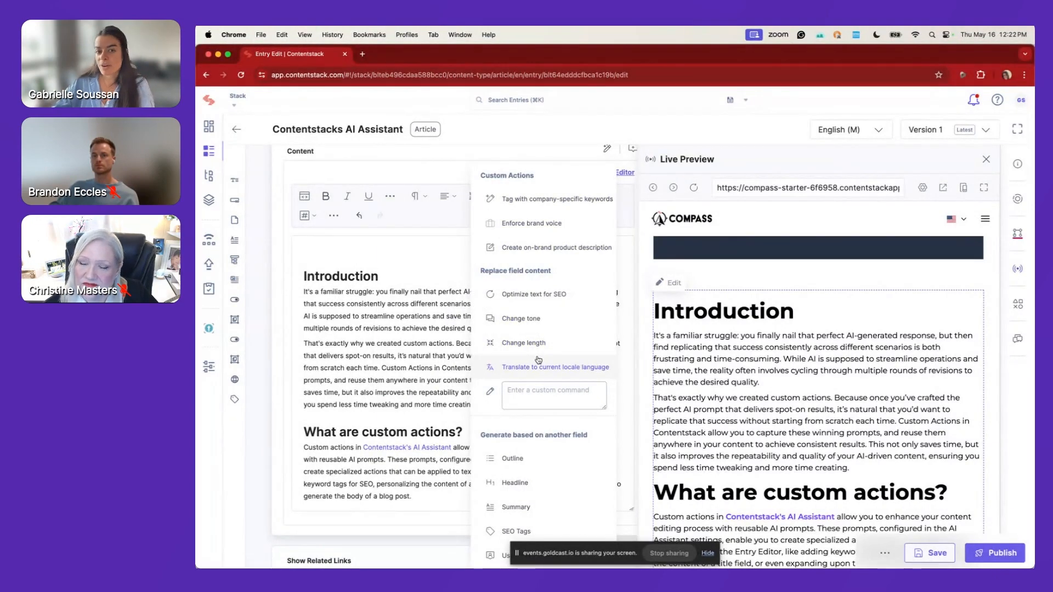
mouse_move(570, 351)
scroll(570, 351, down, 1)
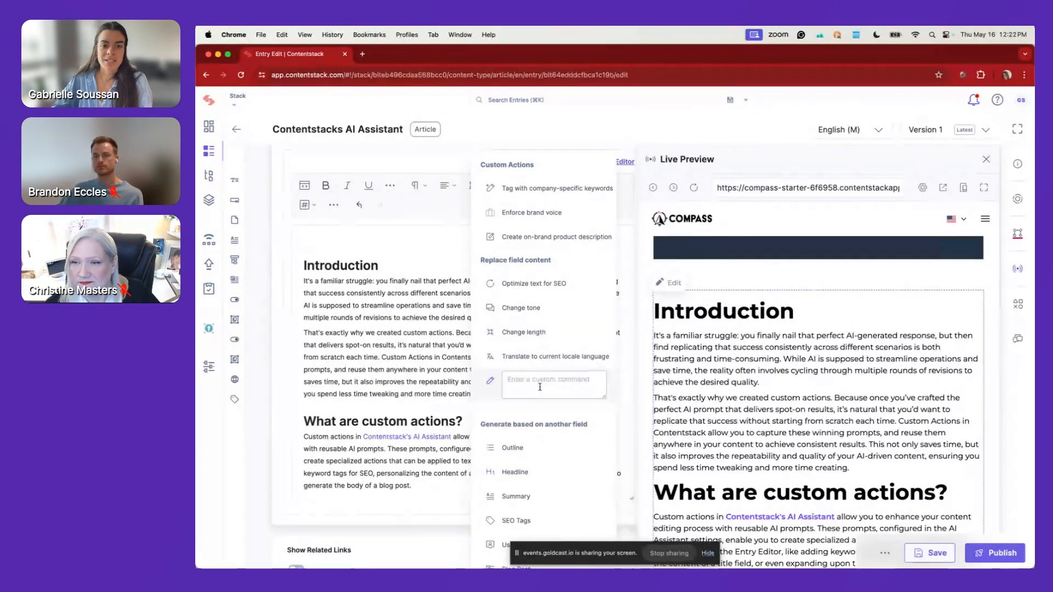
scroll(540, 387, up, 2)
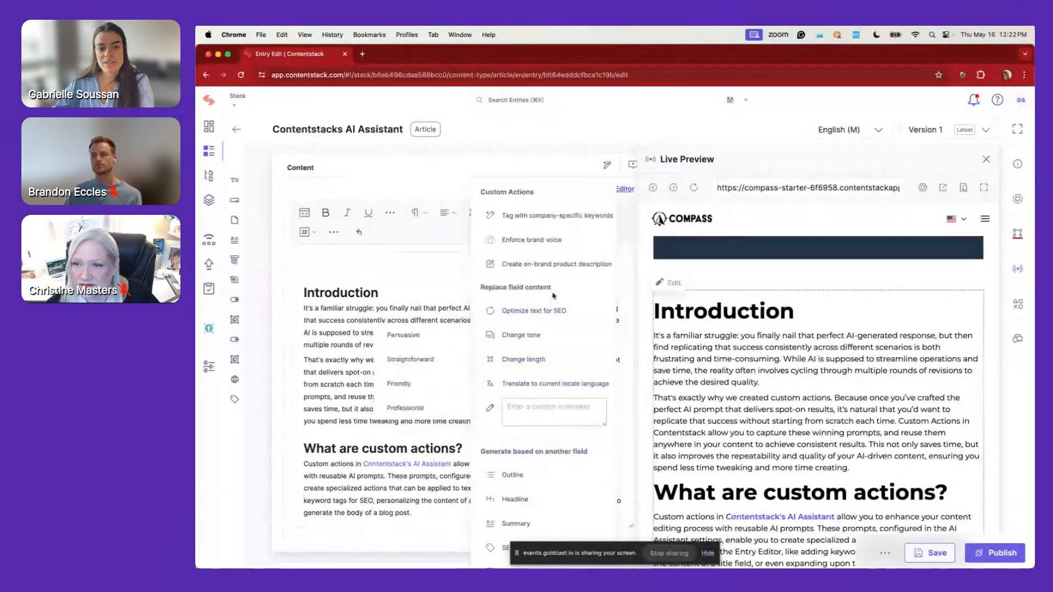
mouse_move(554, 268)
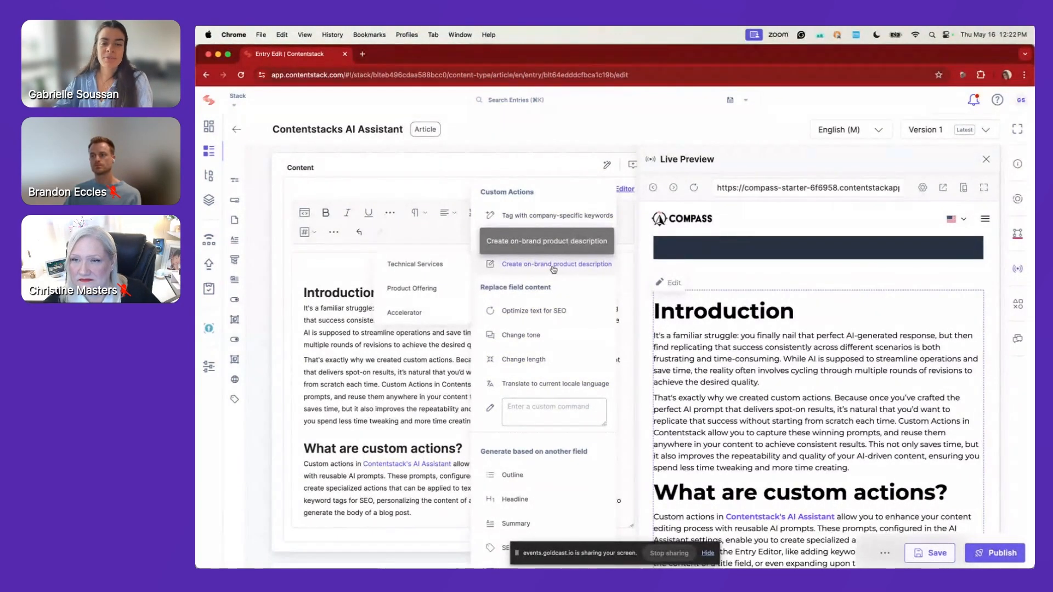
click(411, 289)
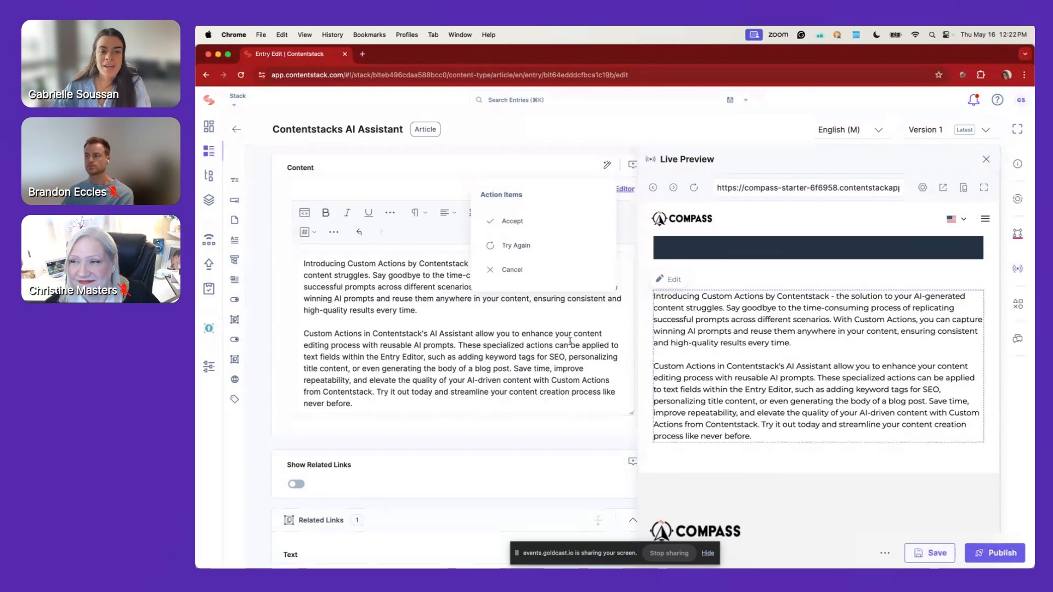
click(512, 222)
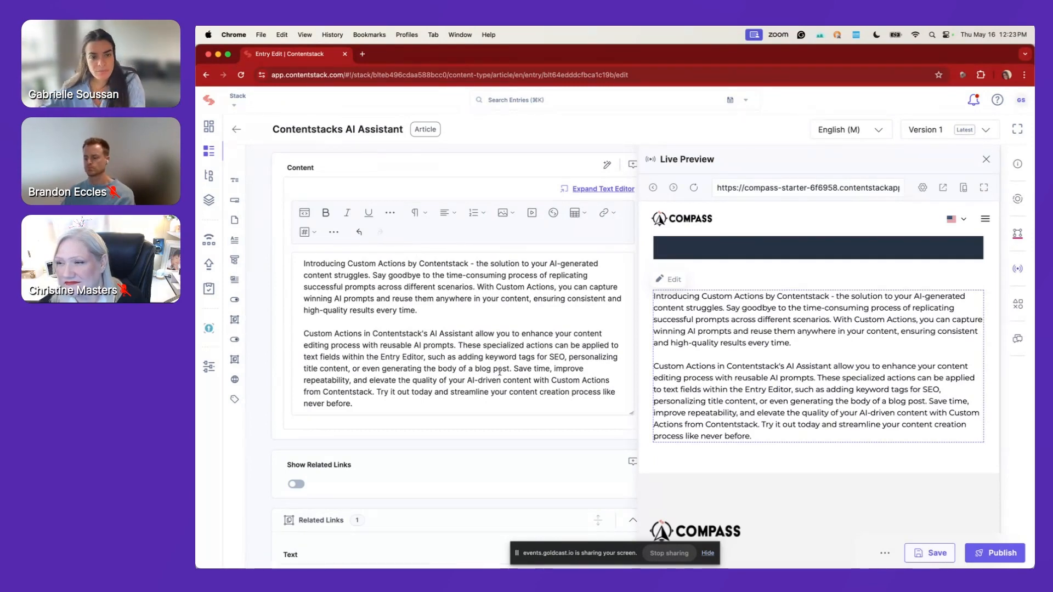
Generate a summary from the Content field in the Summary field with the AI Assistant and accept it
scroll(501, 437, up, 5)
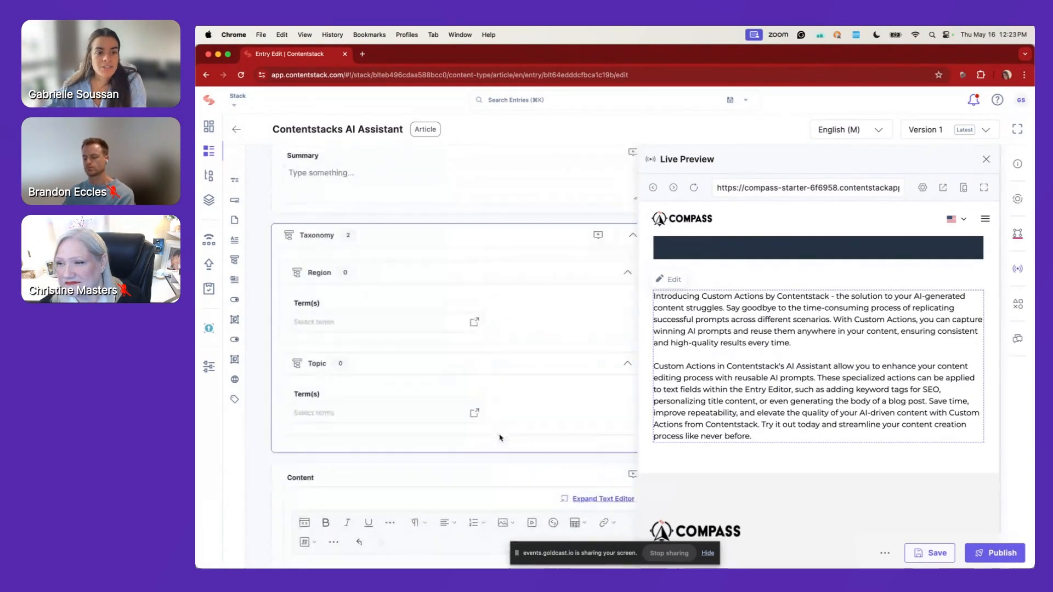
scroll(500, 437, up, 2)
click(553, 249)
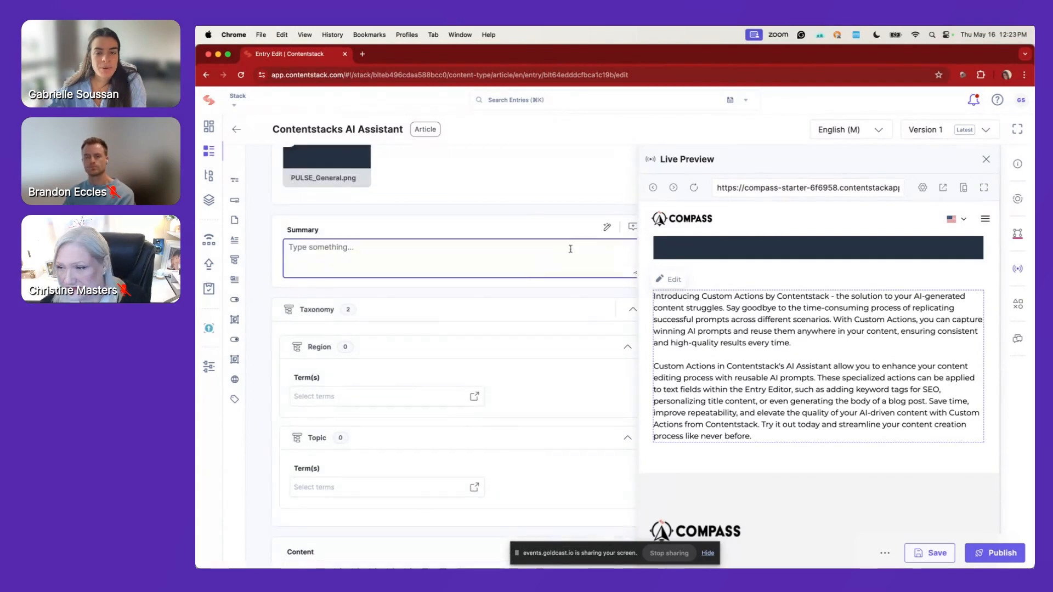
click(607, 227)
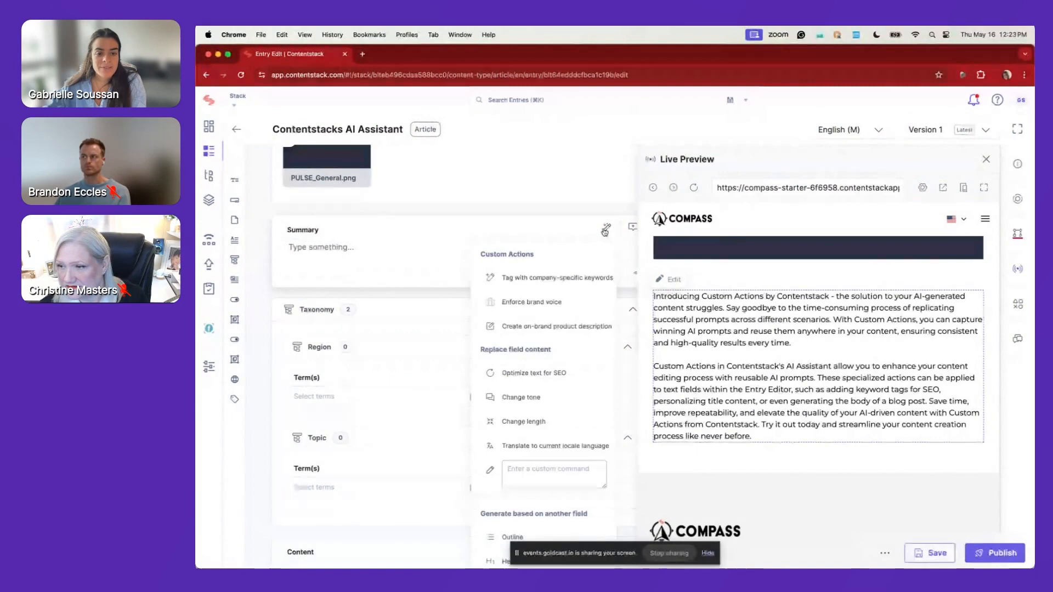
scroll(545, 346, down, 4)
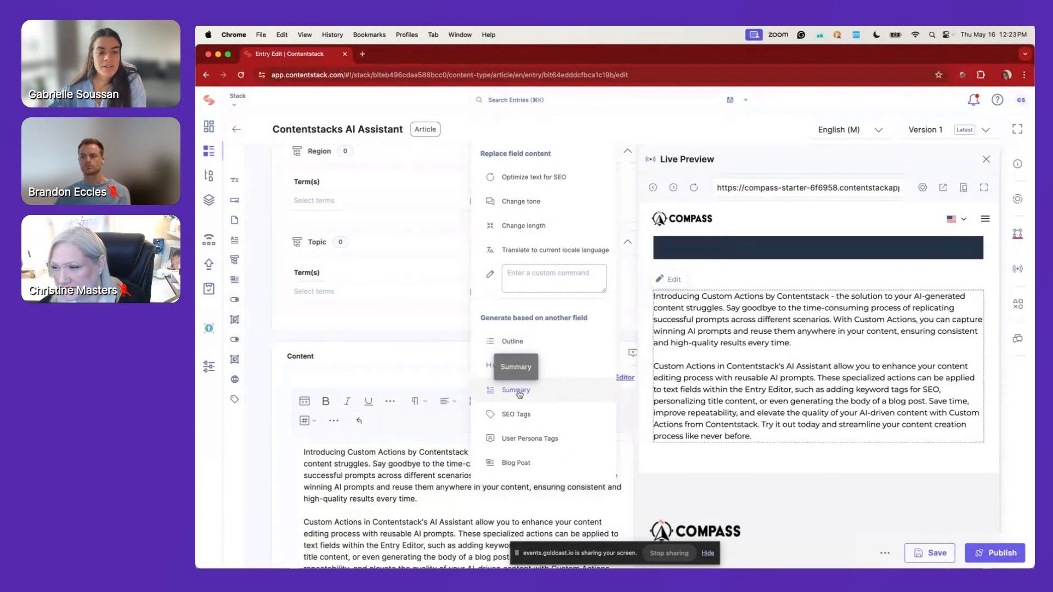
click(516, 390)
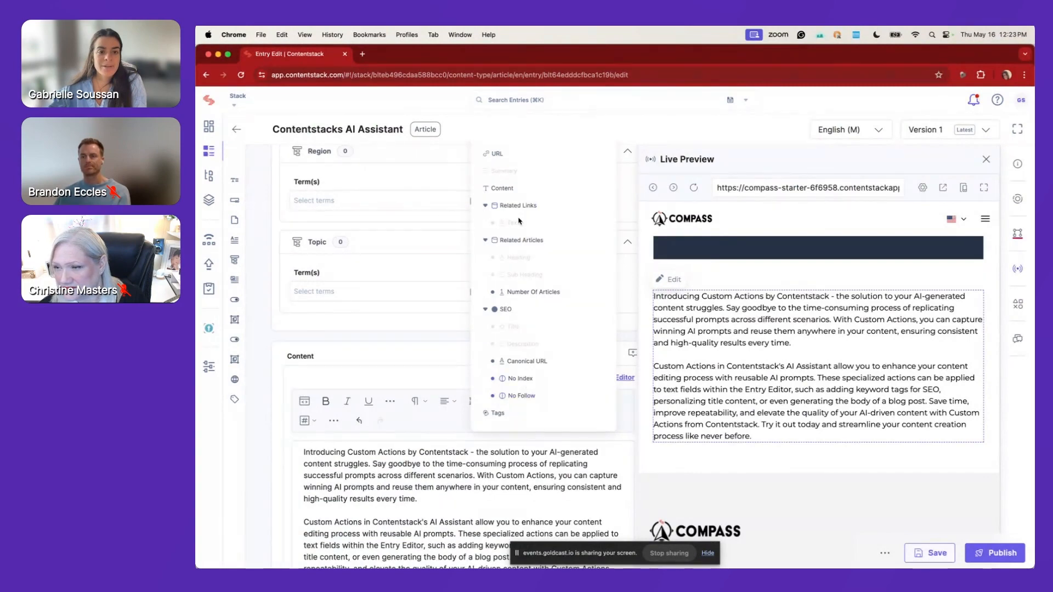
click(503, 189)
scroll(521, 269, up, 5)
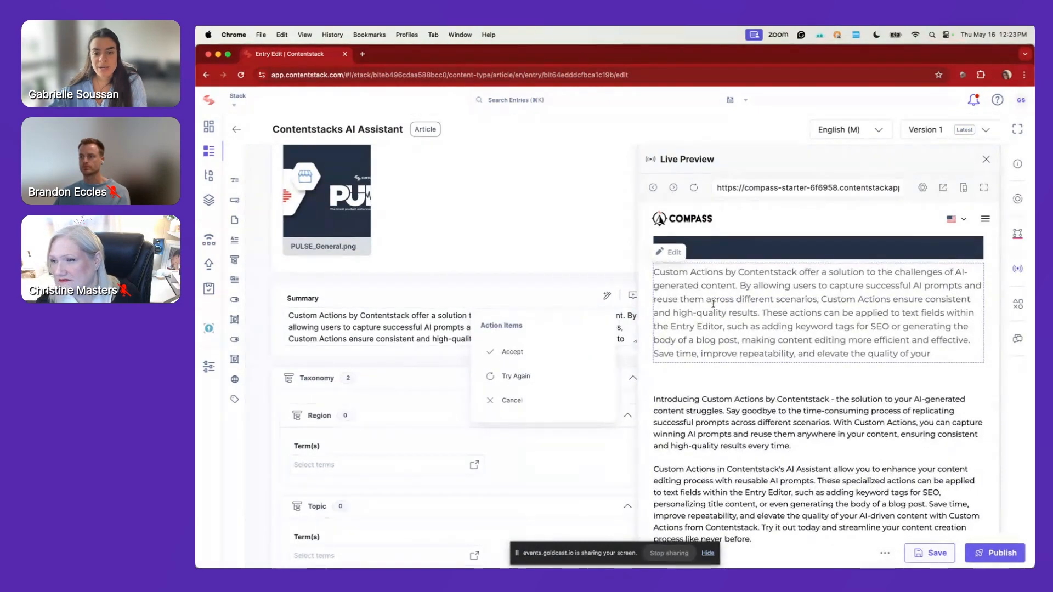
click(528, 353)
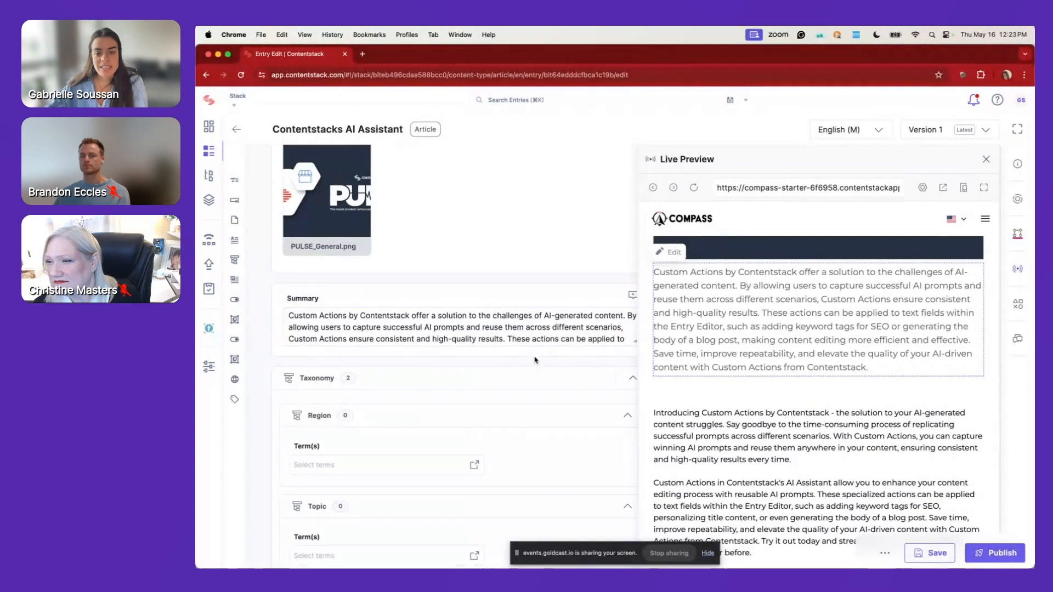
Generate tags for the Tags field from the Content field with the Tag with company-specific keywords custom action, and accept them
scroll(542, 366, down, 1)
scroll(542, 365, down, 10)
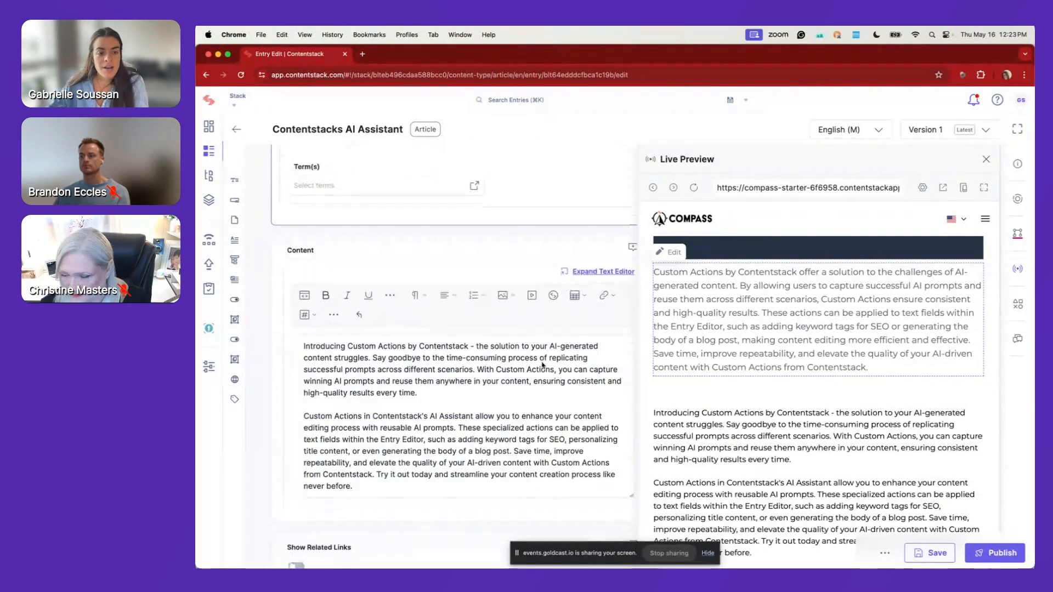
scroll(542, 365, down, 10)
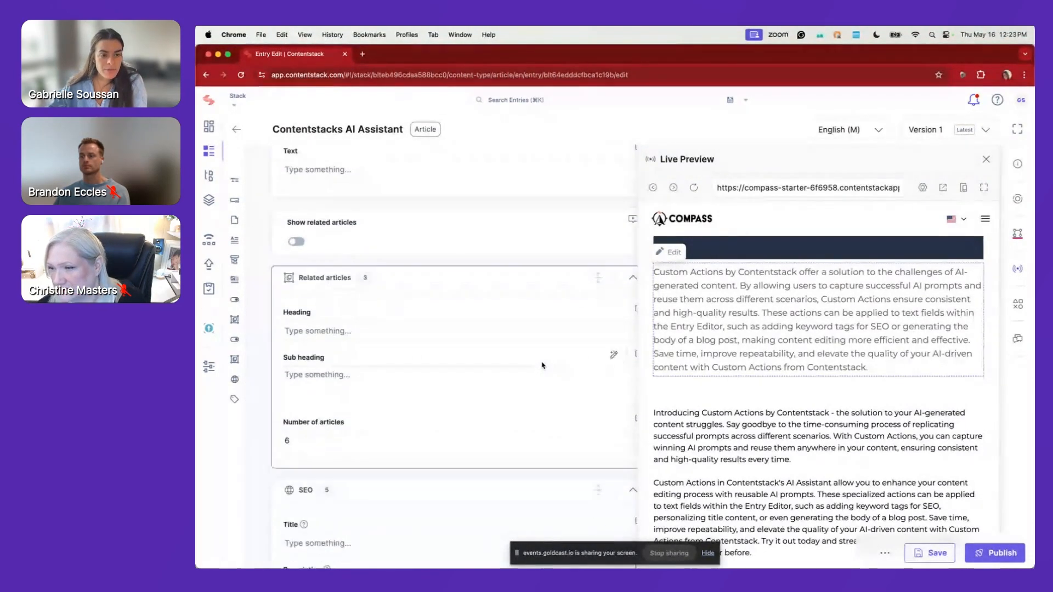
scroll(542, 366, down, 3)
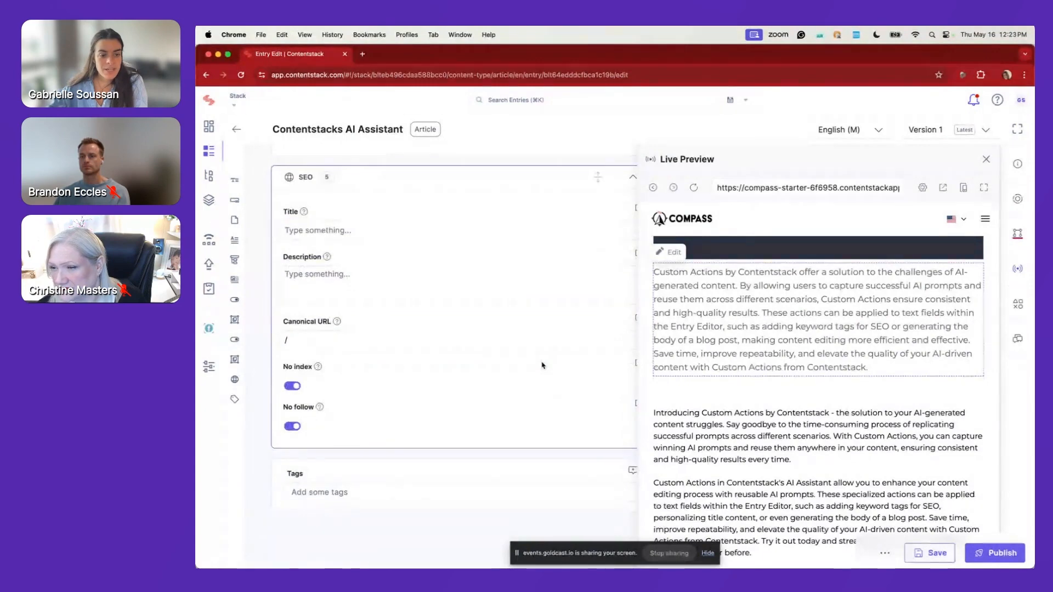
mouse_move(618, 487)
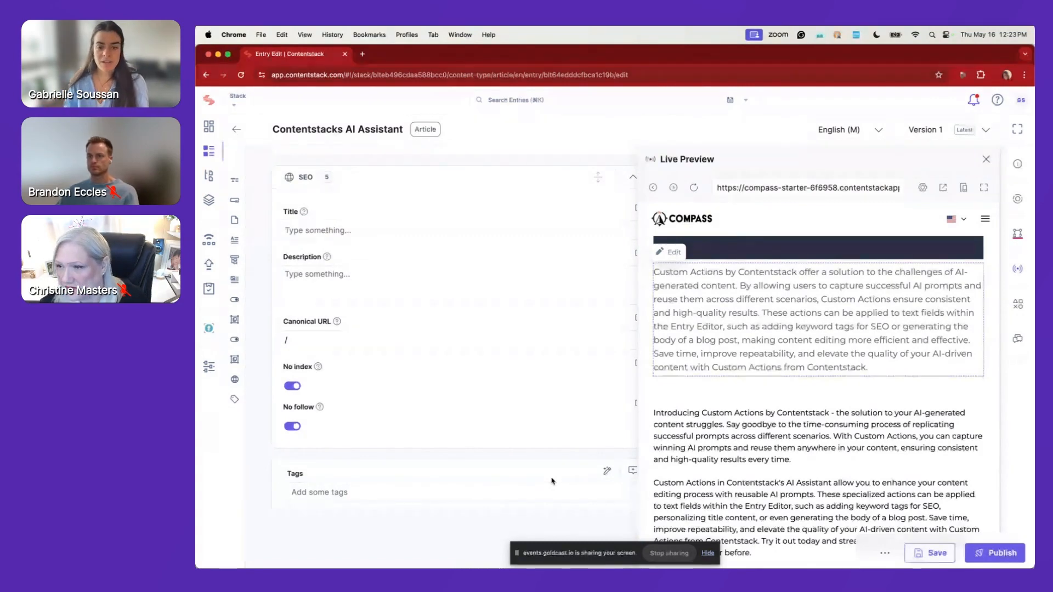
click(606, 472)
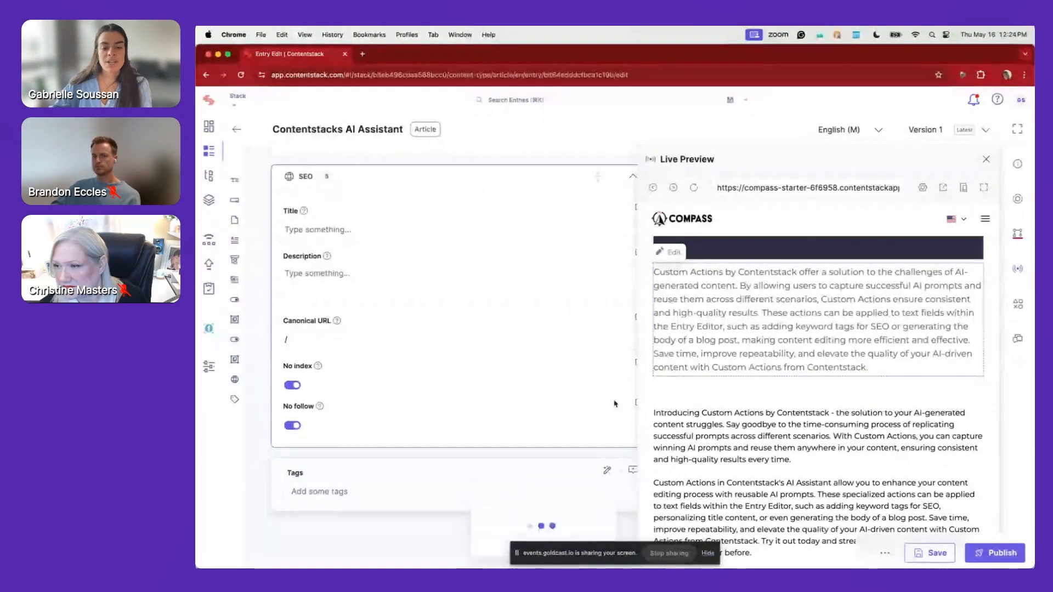
scroll(615, 404, down, 4)
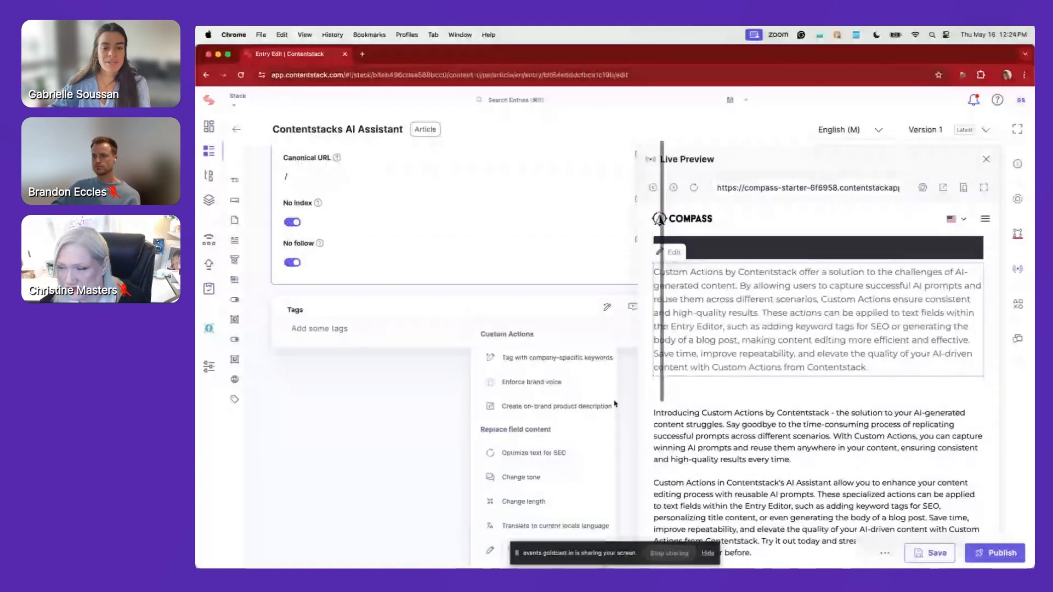
scroll(614, 404, down, 1)
scroll(614, 405, up, 1)
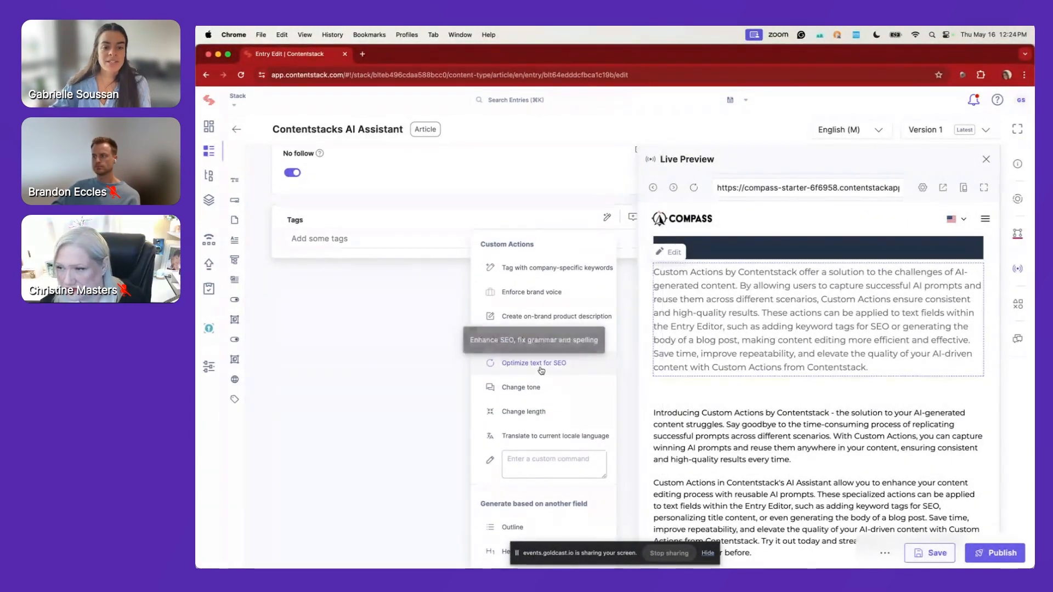
scroll(535, 434, down, 2)
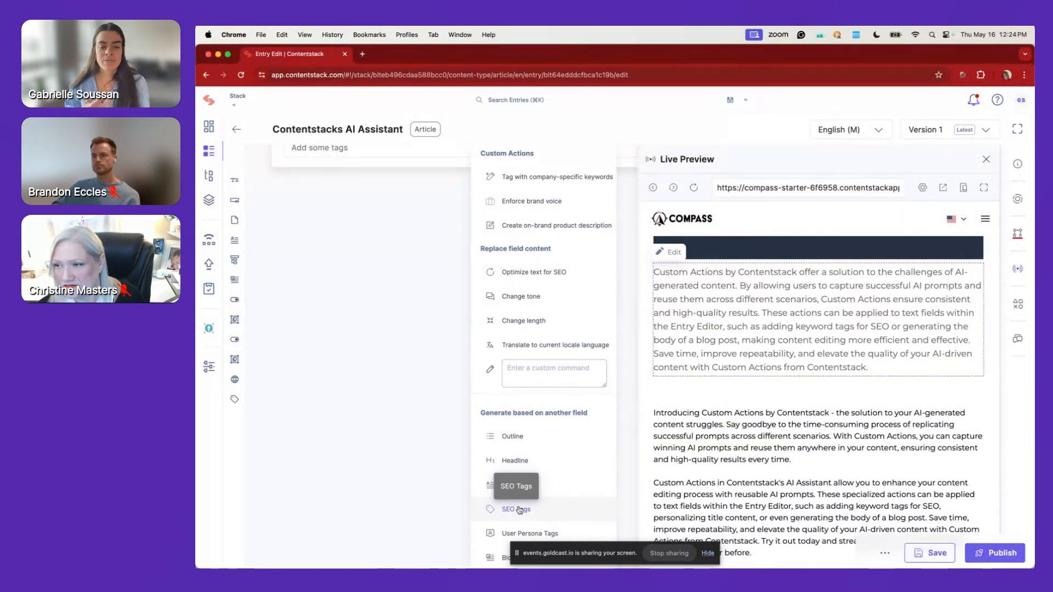
scroll(512, 417, up, 3)
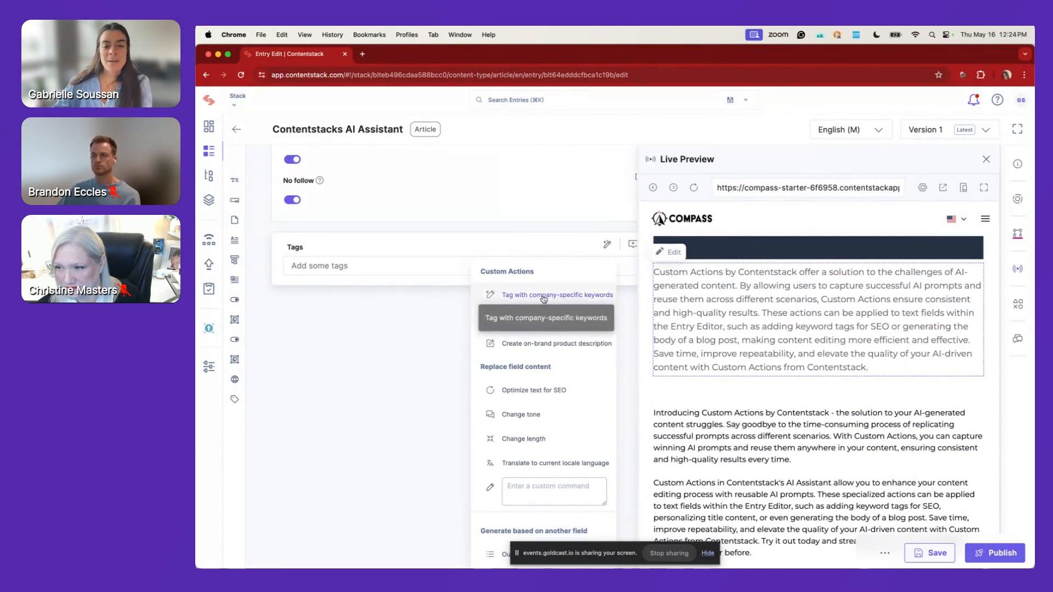
click(543, 296)
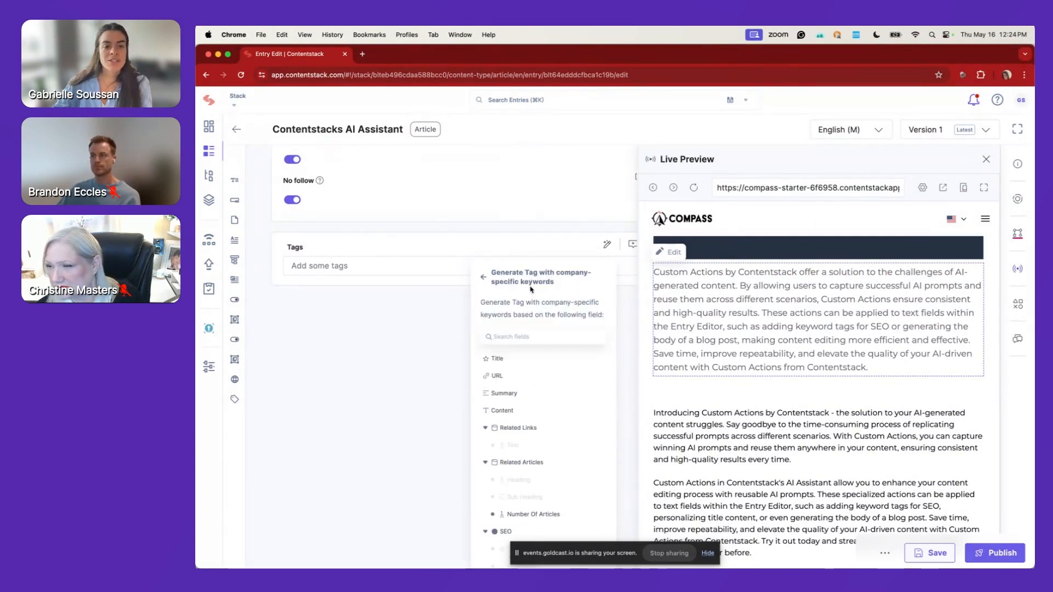
scroll(567, 422, down, 2)
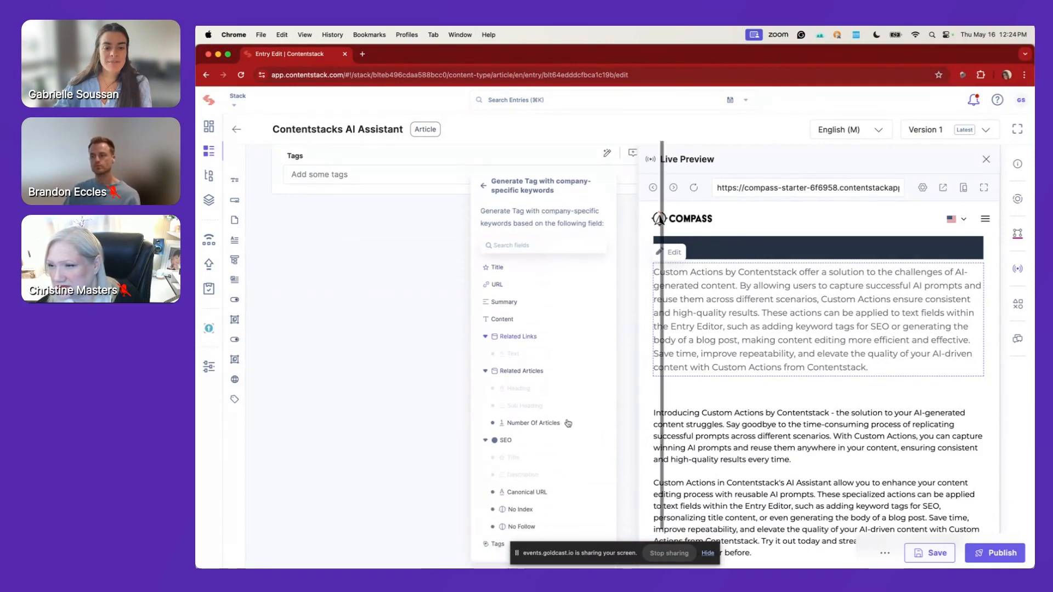
click(502, 320)
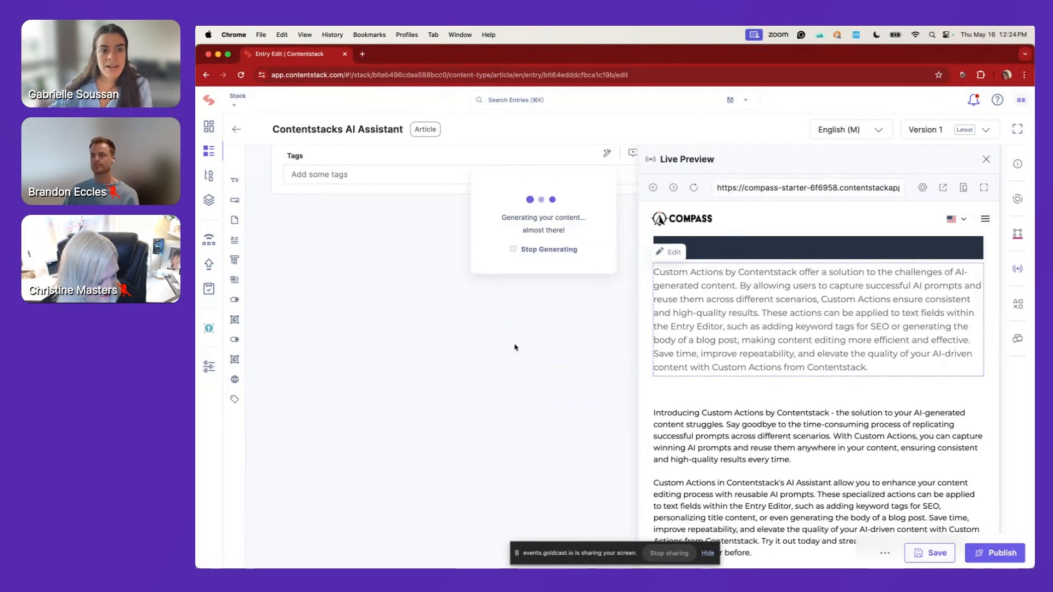
click(514, 310)
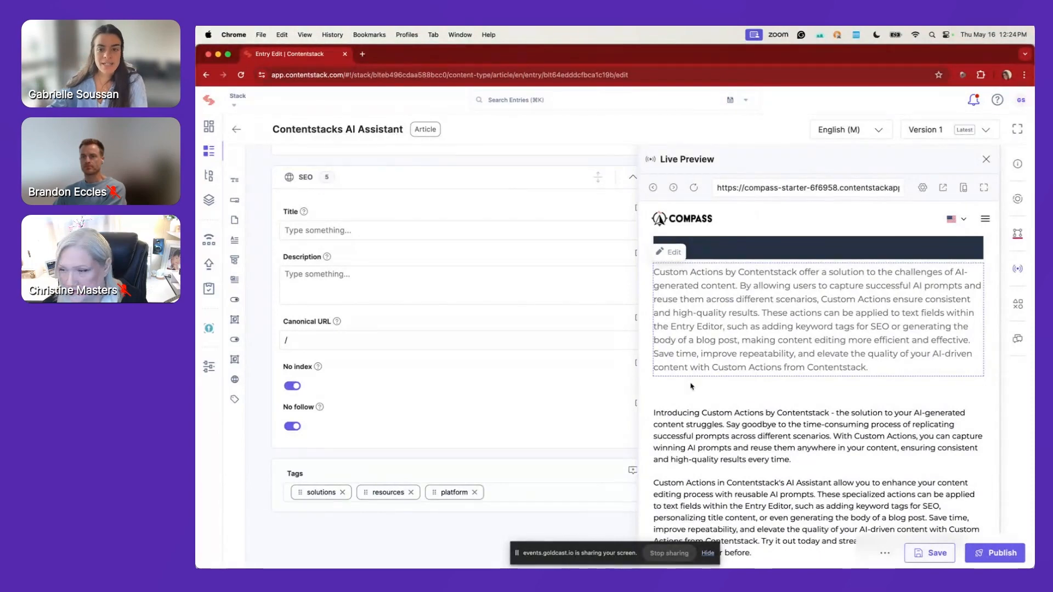
Review the article's summary and content in the live preview, and save the entry as a new version
scroll(692, 387, up, 4)
scroll(692, 386, down, 5)
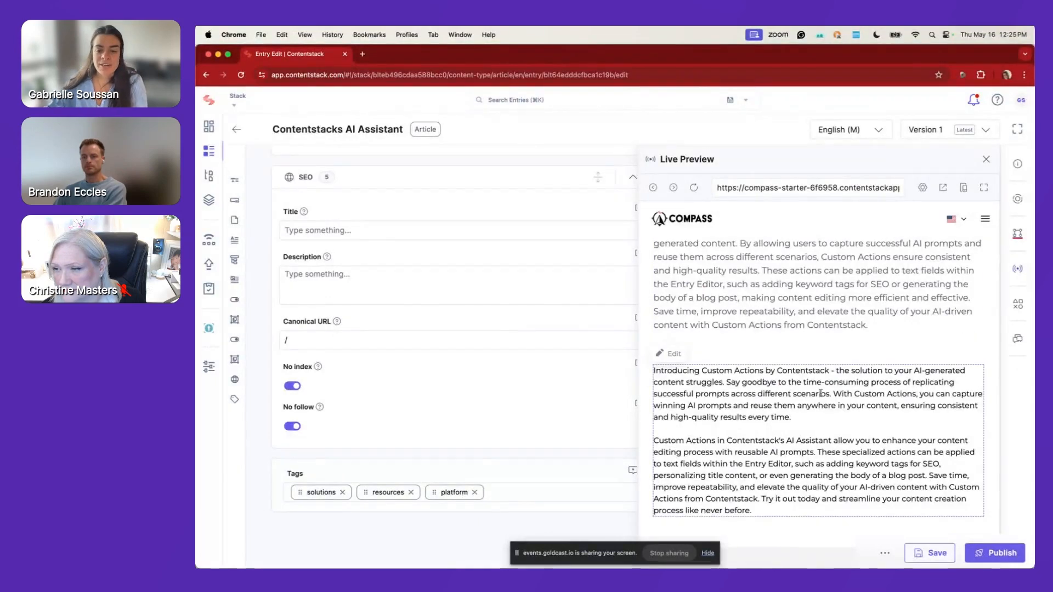
scroll(703, 372, down, 1)
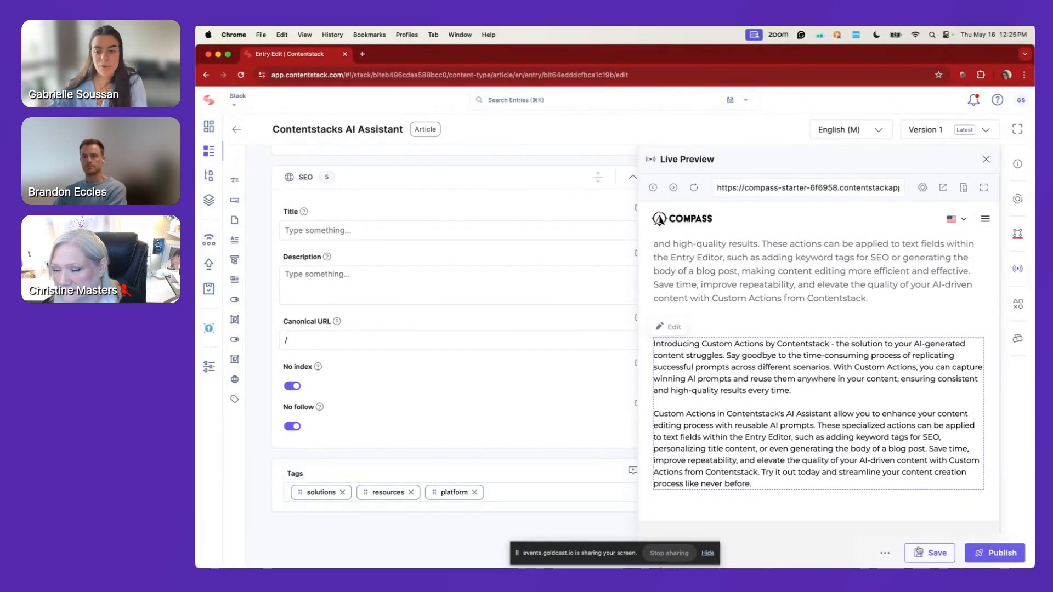
click(937, 553)
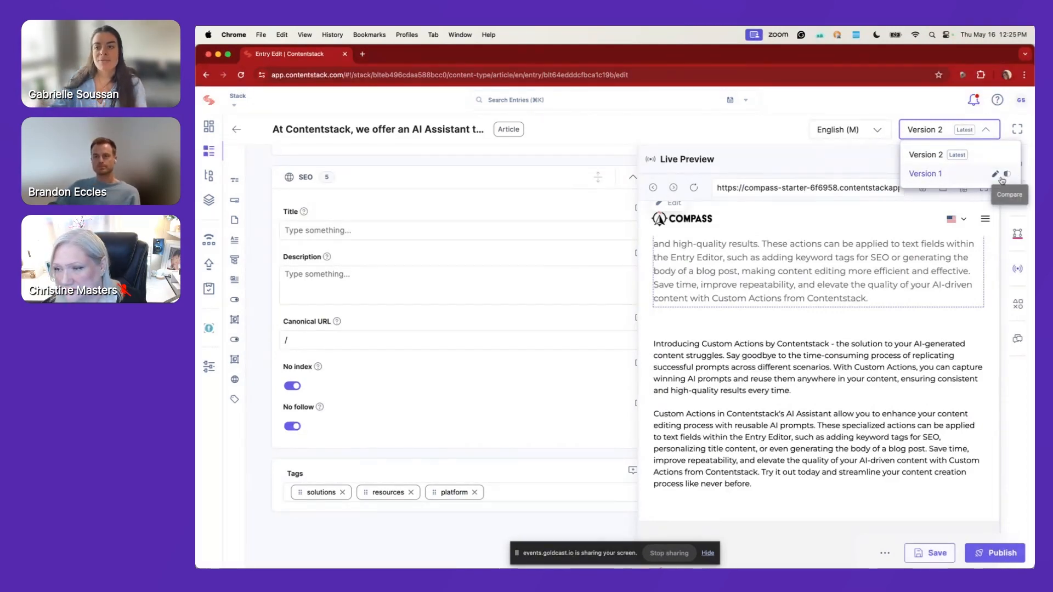
click(607, 454)
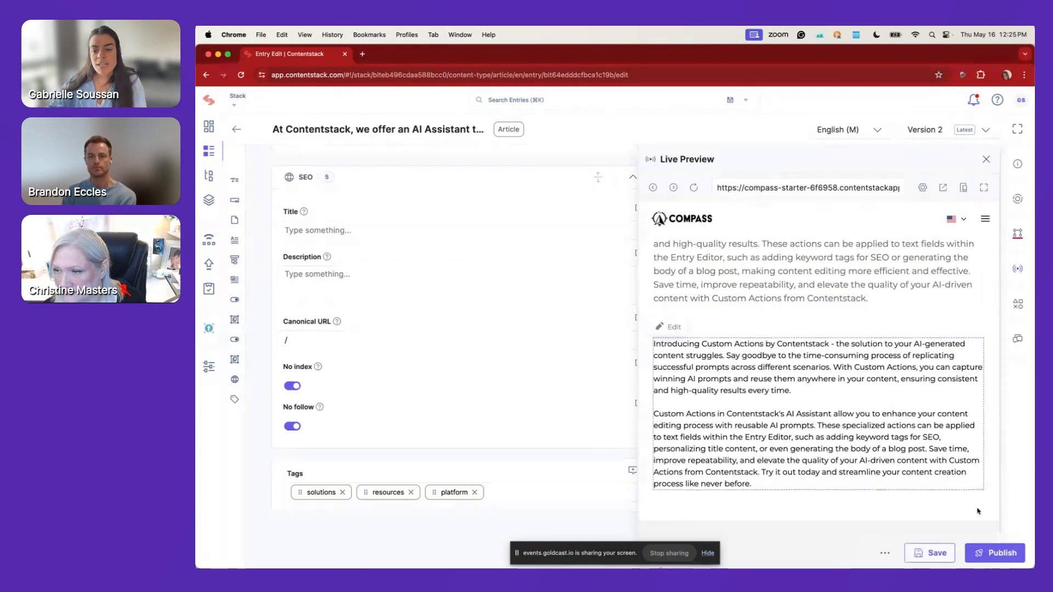
Publish the English version of the entry to the preview environment, sending it with references
click(996, 552)
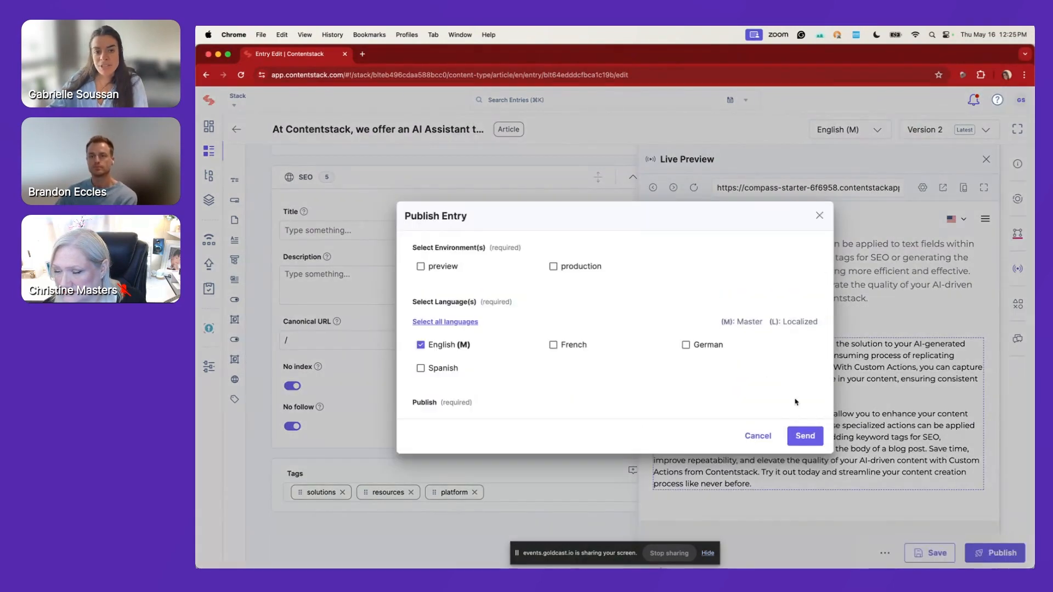
click(438, 268)
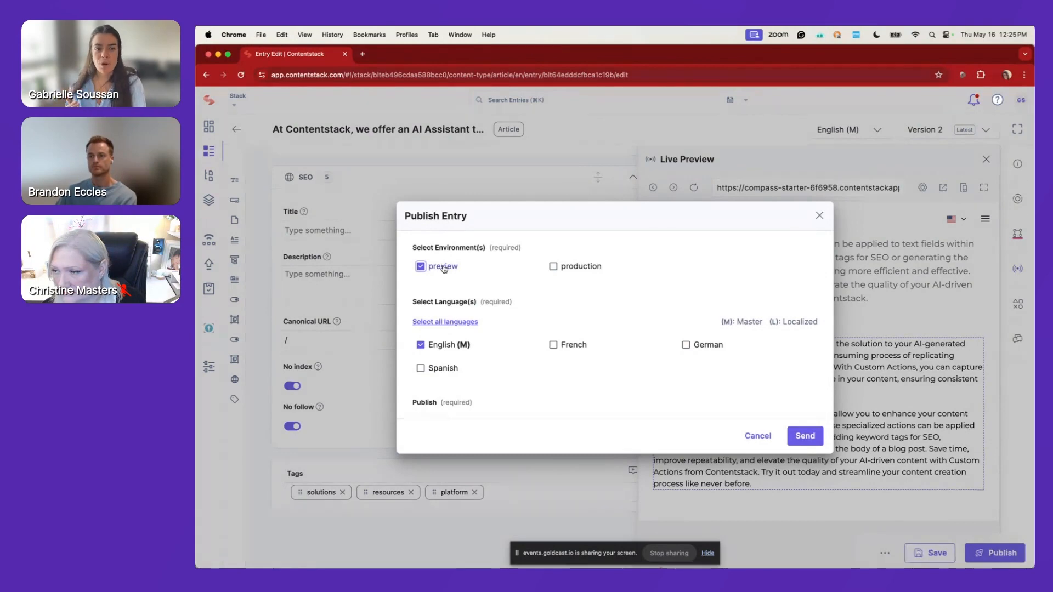
scroll(521, 357, down, 2)
scroll(522, 357, up, 2)
click(805, 436)
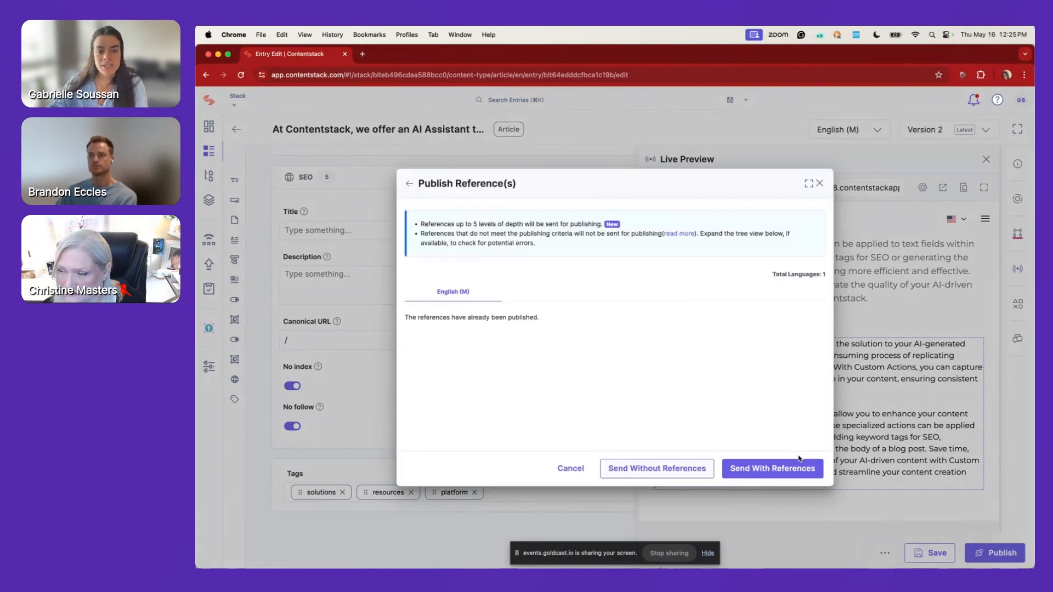
click(799, 461)
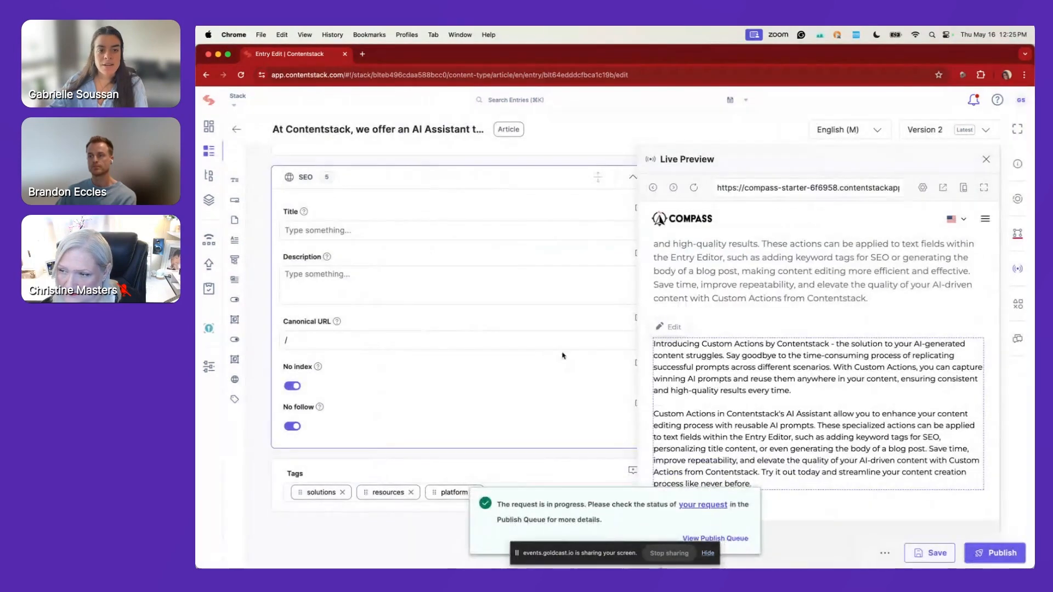
Open the article's preview environment link from the URL field, review the whole published page, and return to the entry editor
scroll(563, 355, up, 5)
scroll(562, 355, up, 10)
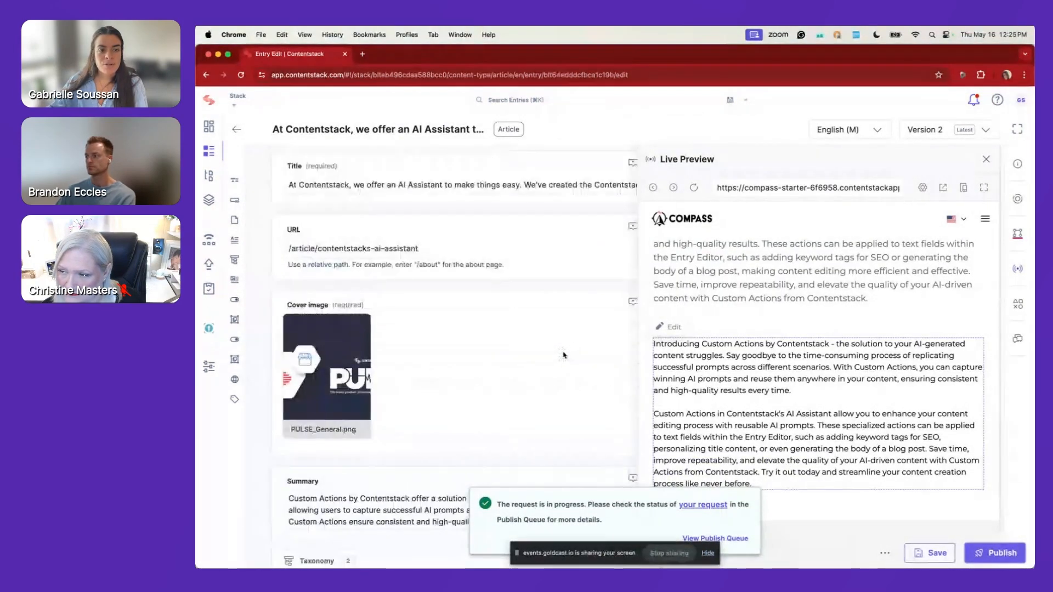
click(629, 248)
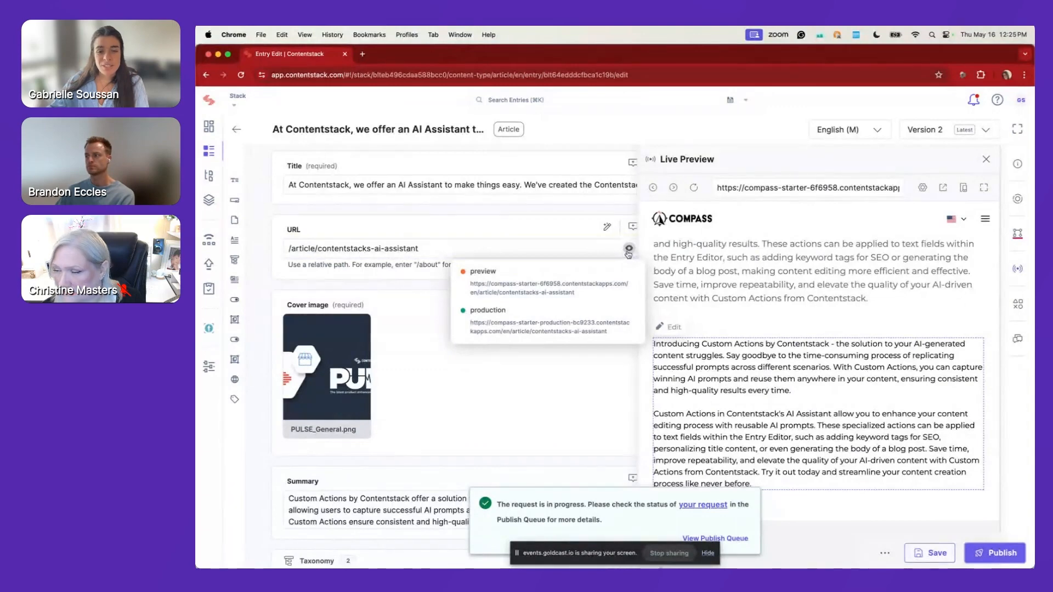
click(533, 287)
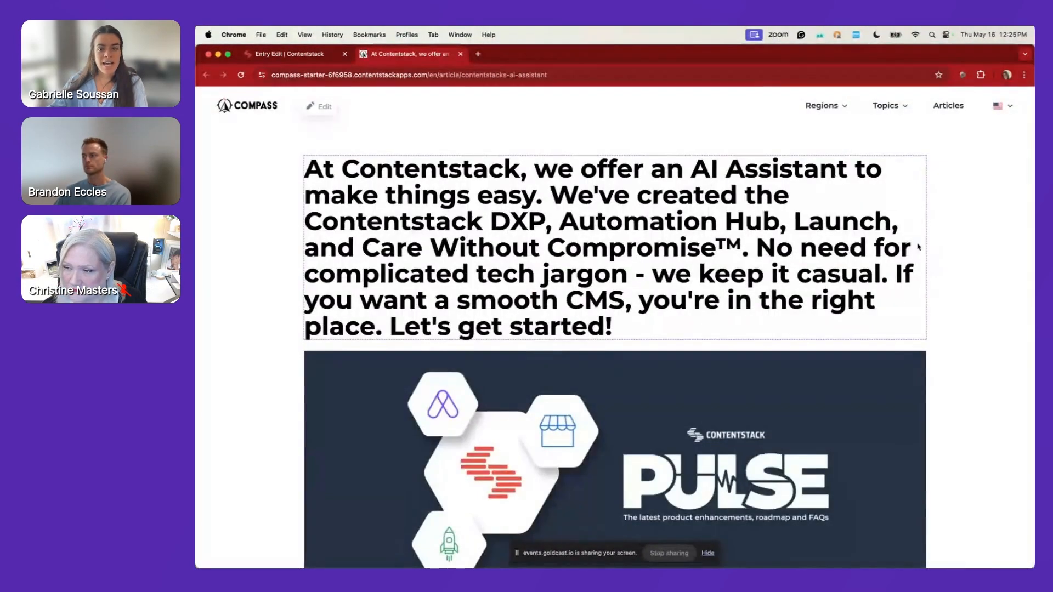
scroll(971, 331, down, 5)
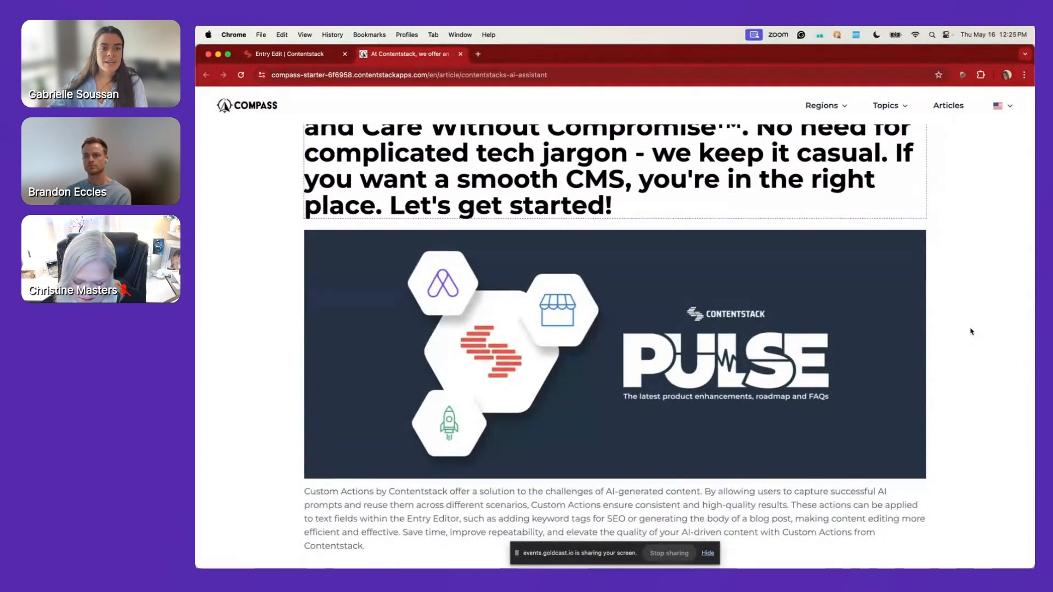
scroll(970, 336, down, 10)
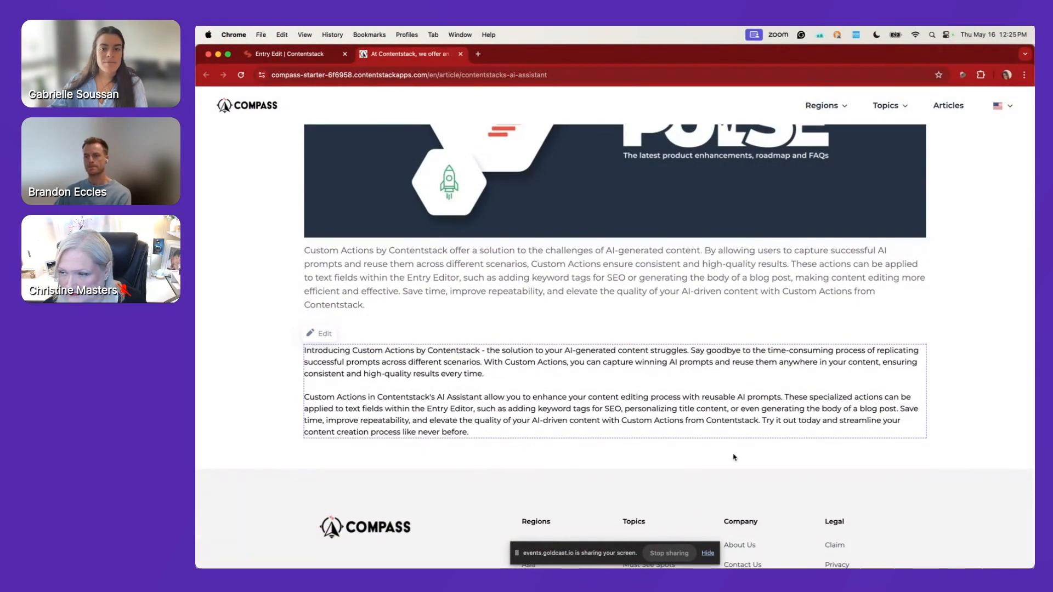
scroll(911, 378, up, 10)
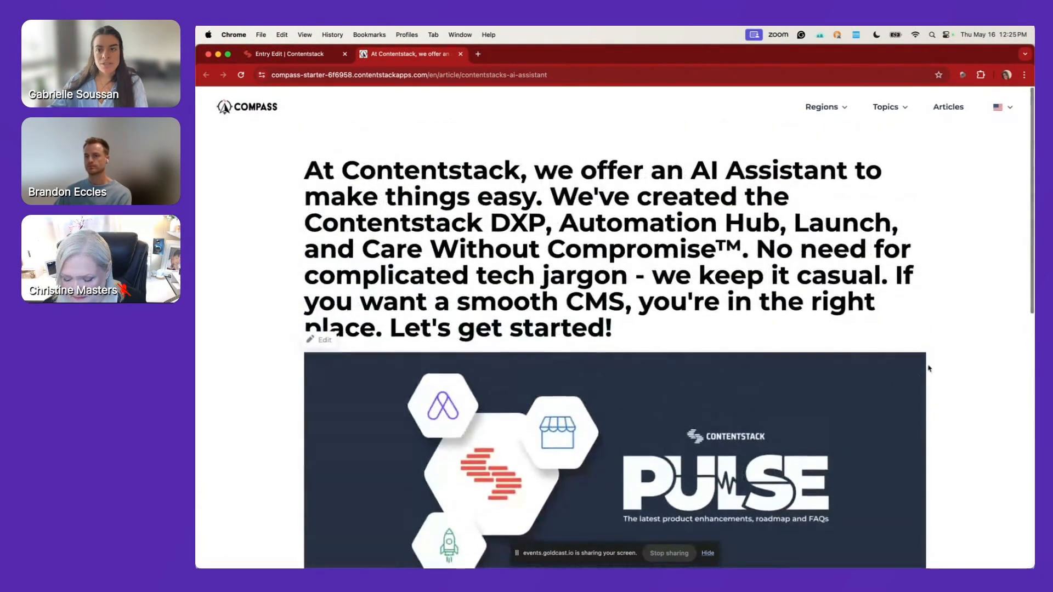
click(304, 55)
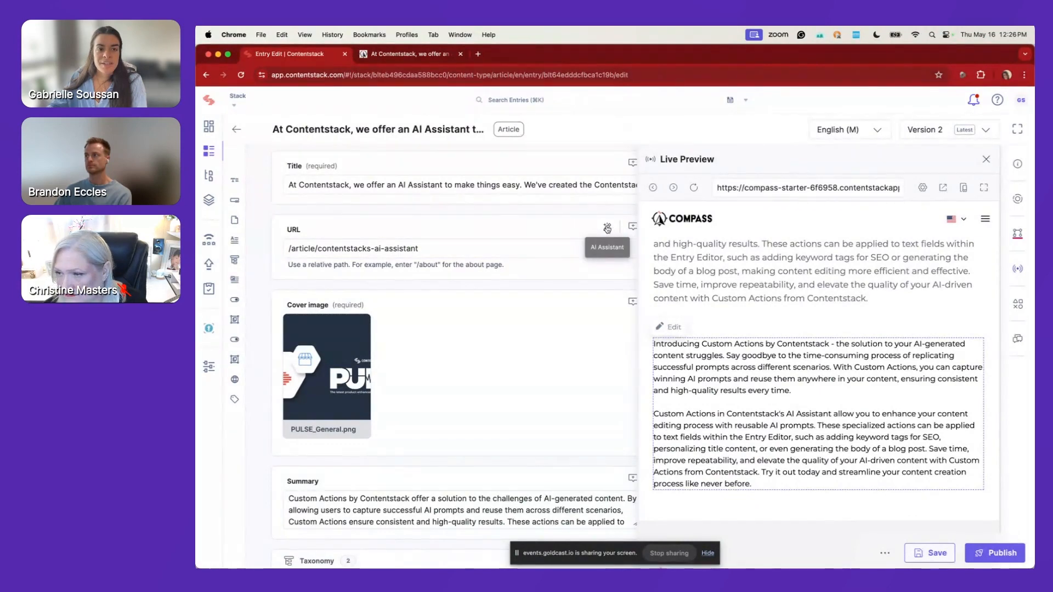
click(546, 247)
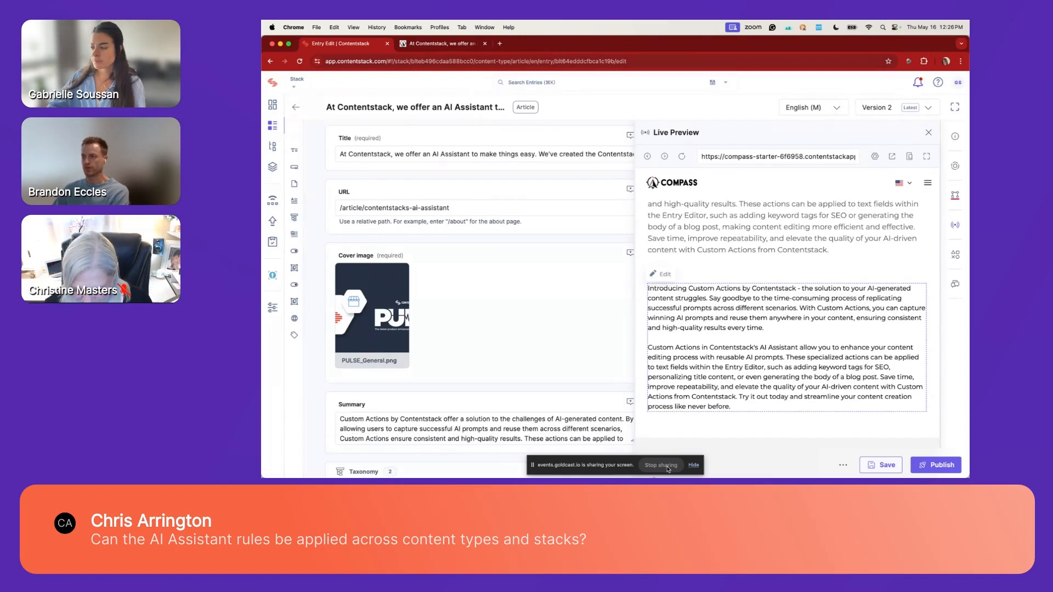
click(664, 465)
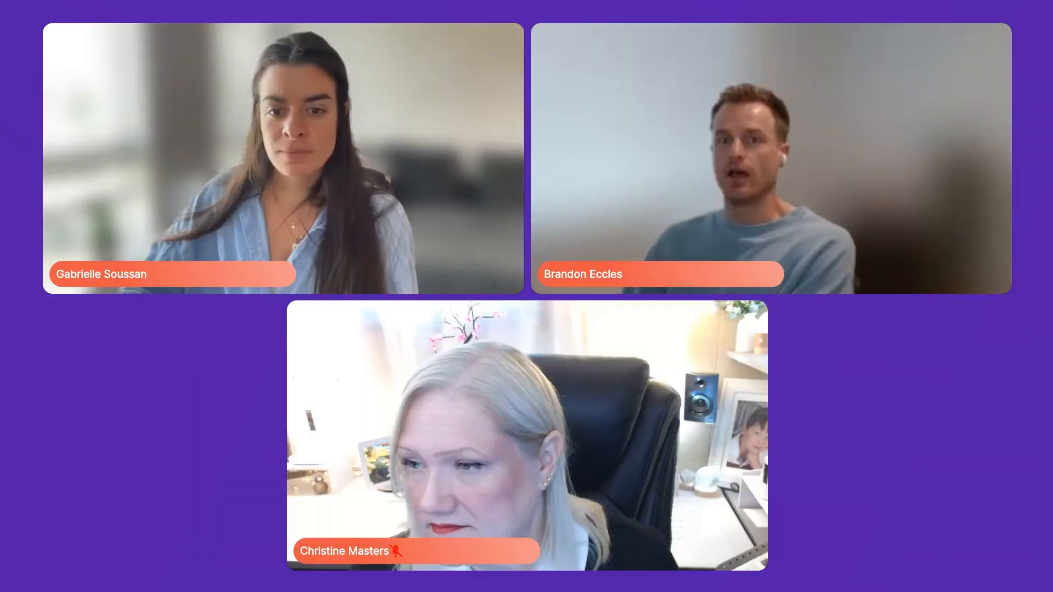